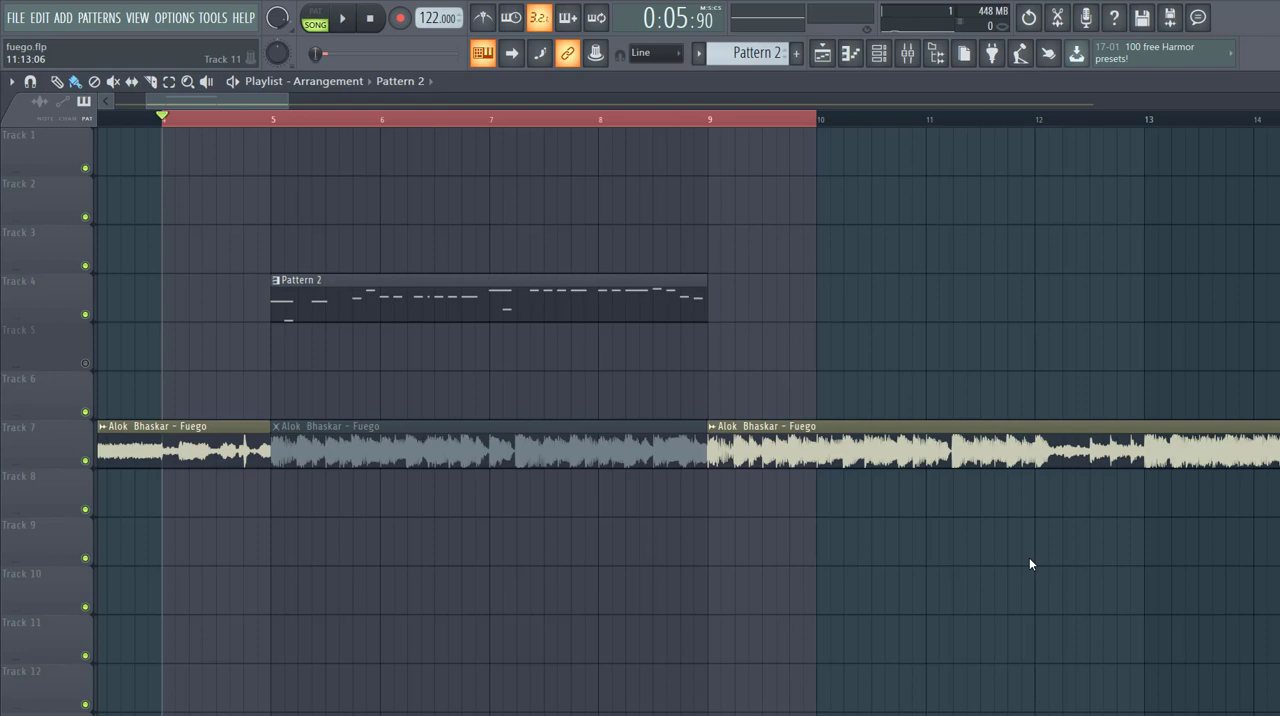
- Play the arrangement, switch playback to pattern mode to loop Pattern 2, and initialise the Serum preset
key("space")
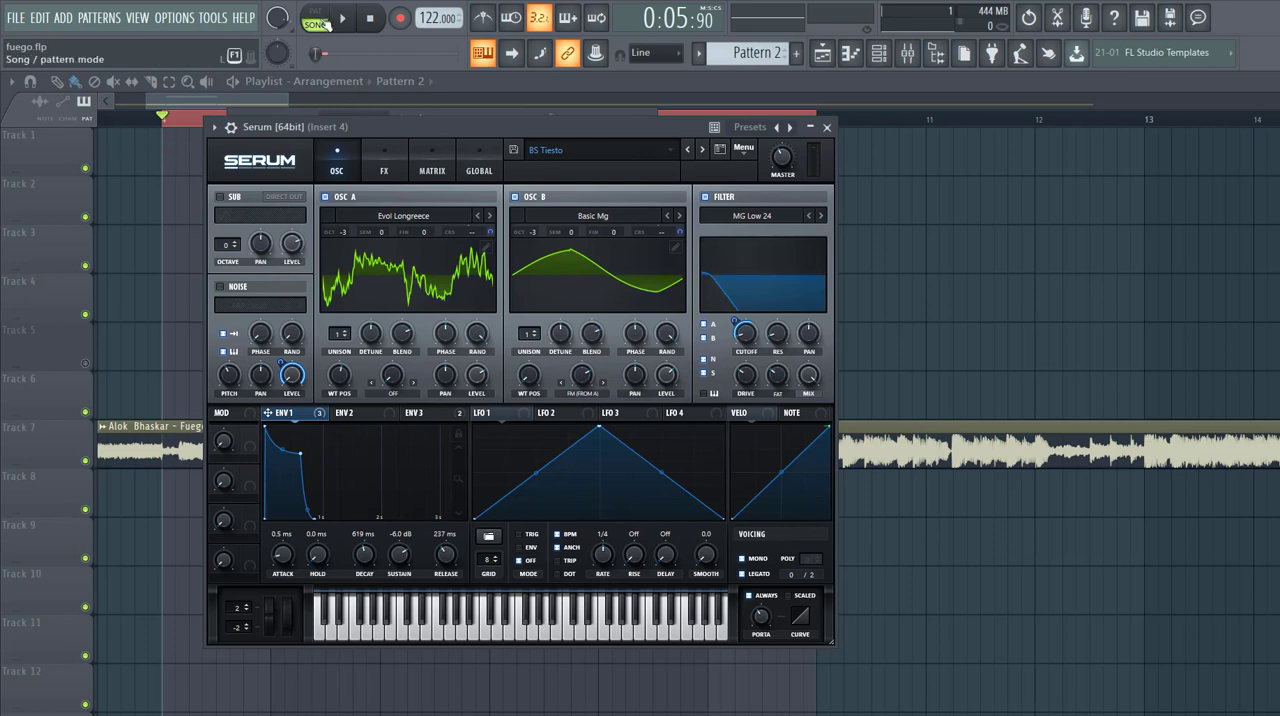
key("l")
key("space")
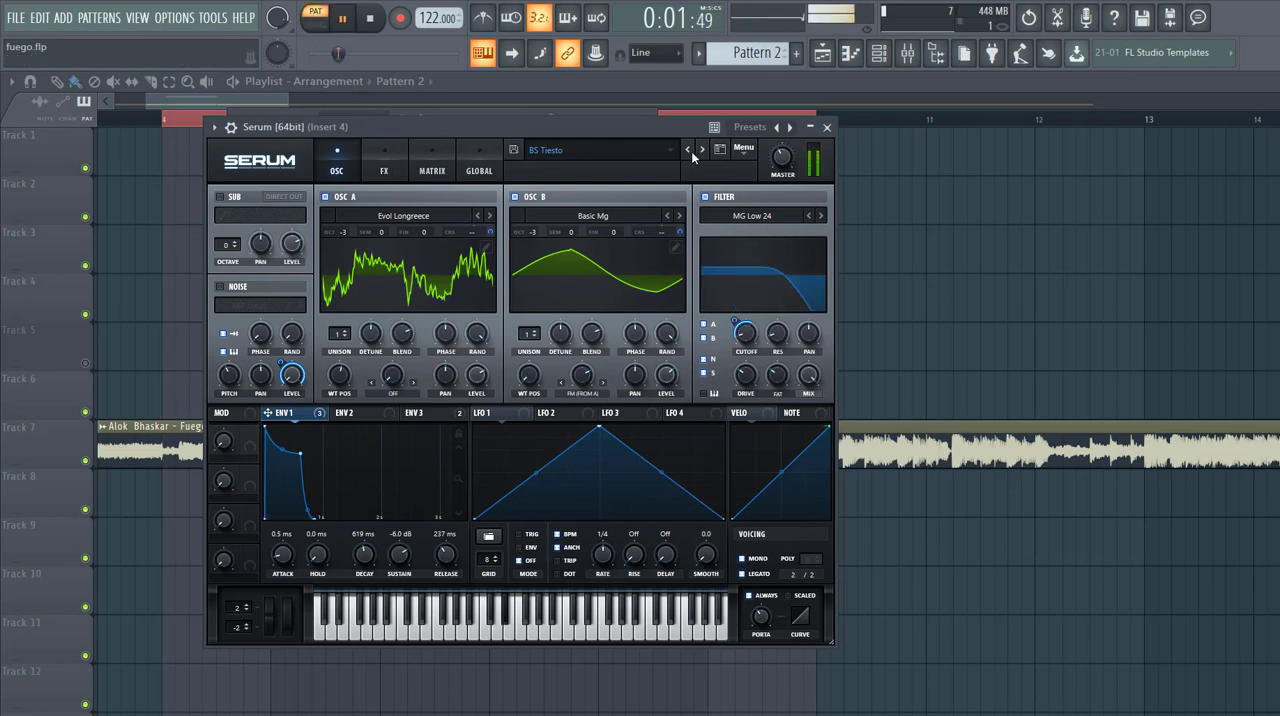
left_click(742, 149)
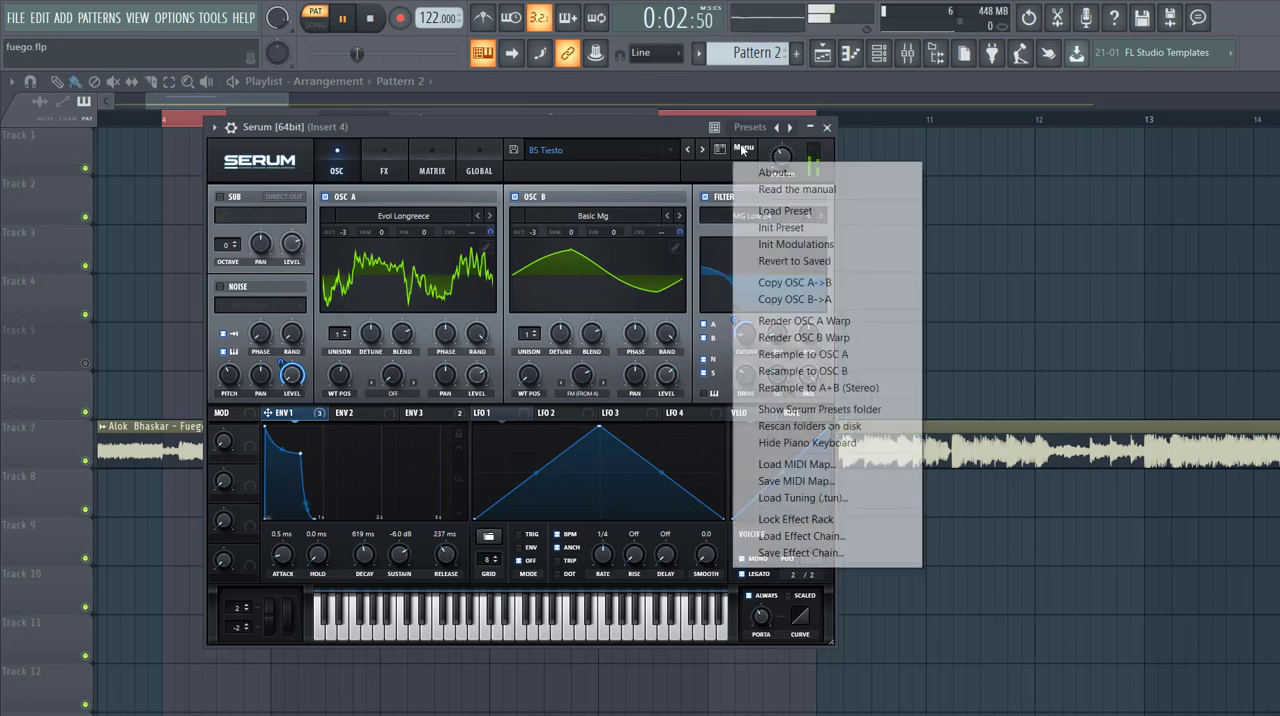
left_click(785, 227)
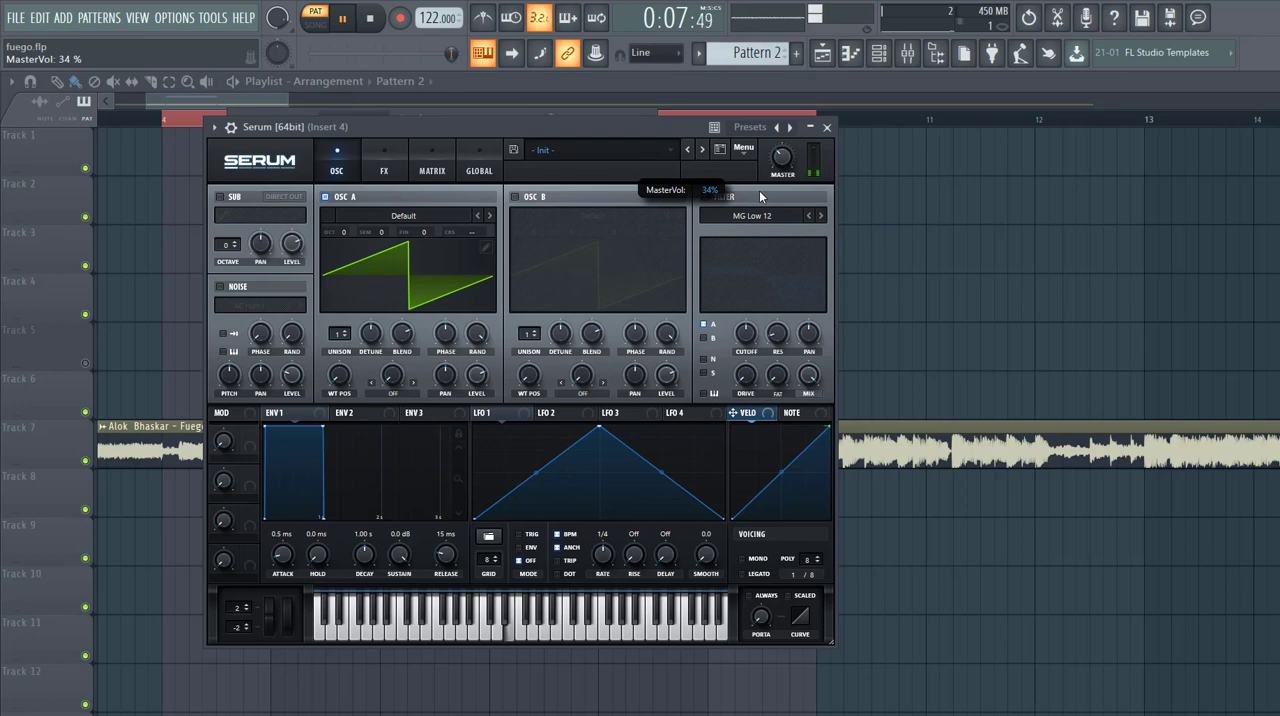
- Load the Evol Longreece digital wavetable in oscillator A, with octave -3 and wavetable position 146
left_click(425, 215)
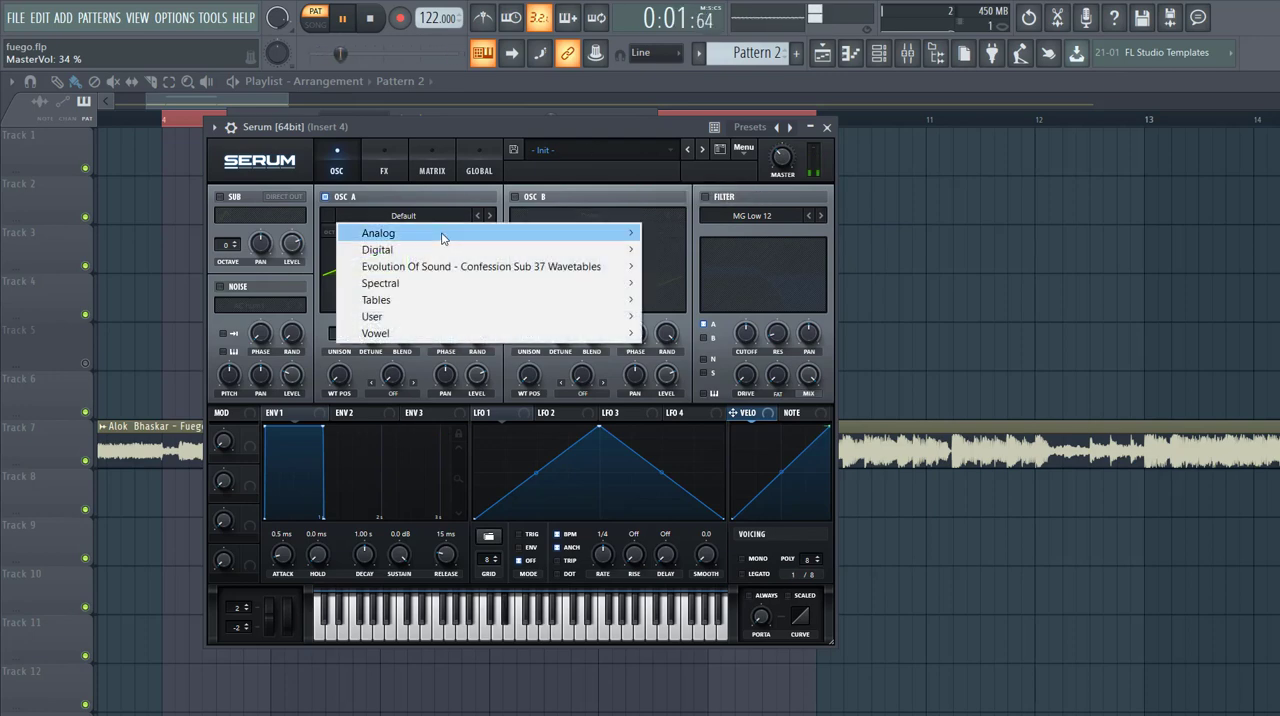
mouse_move(422, 282)
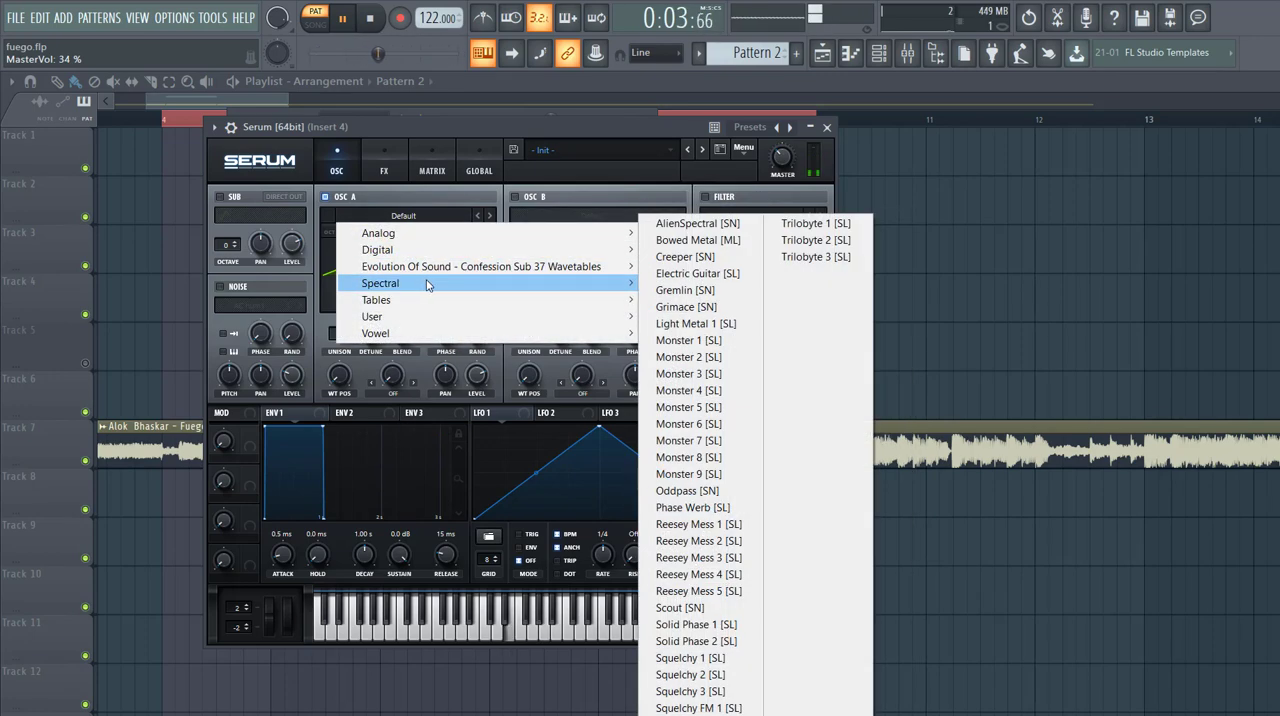
mouse_move(590, 250)
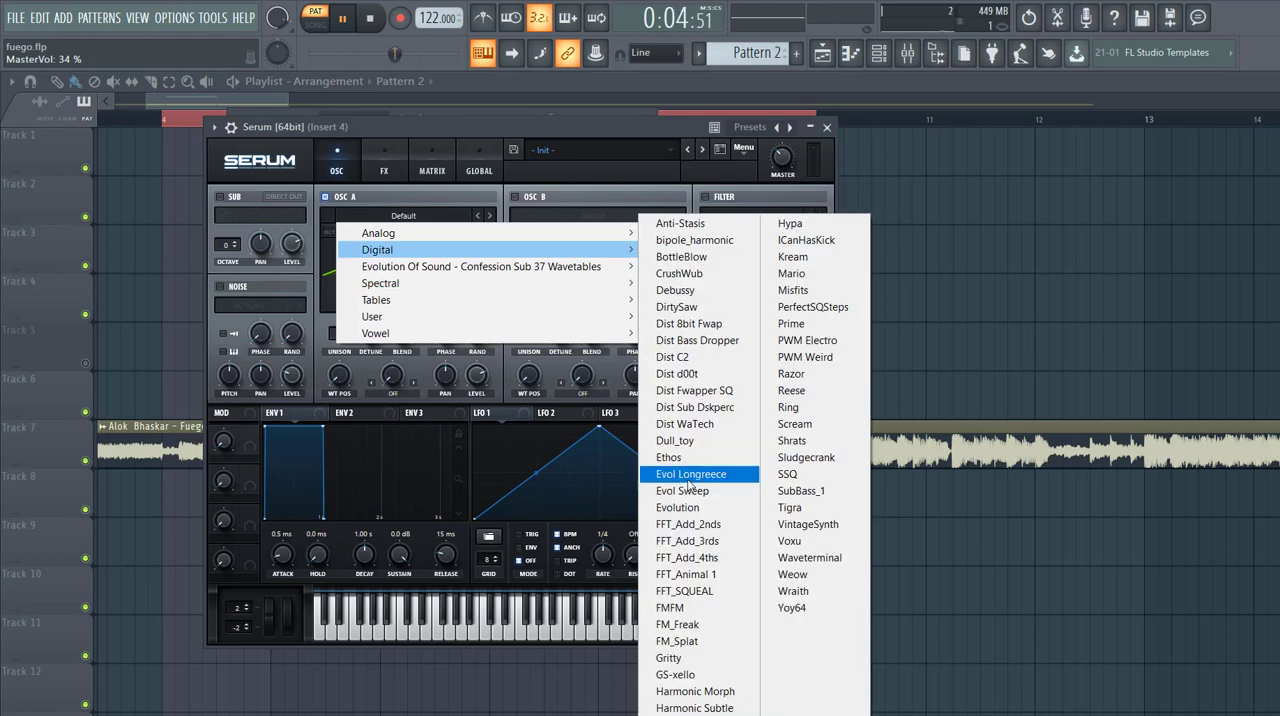
left_click(688, 476)
left_click_drag(345, 232, 340, 284)
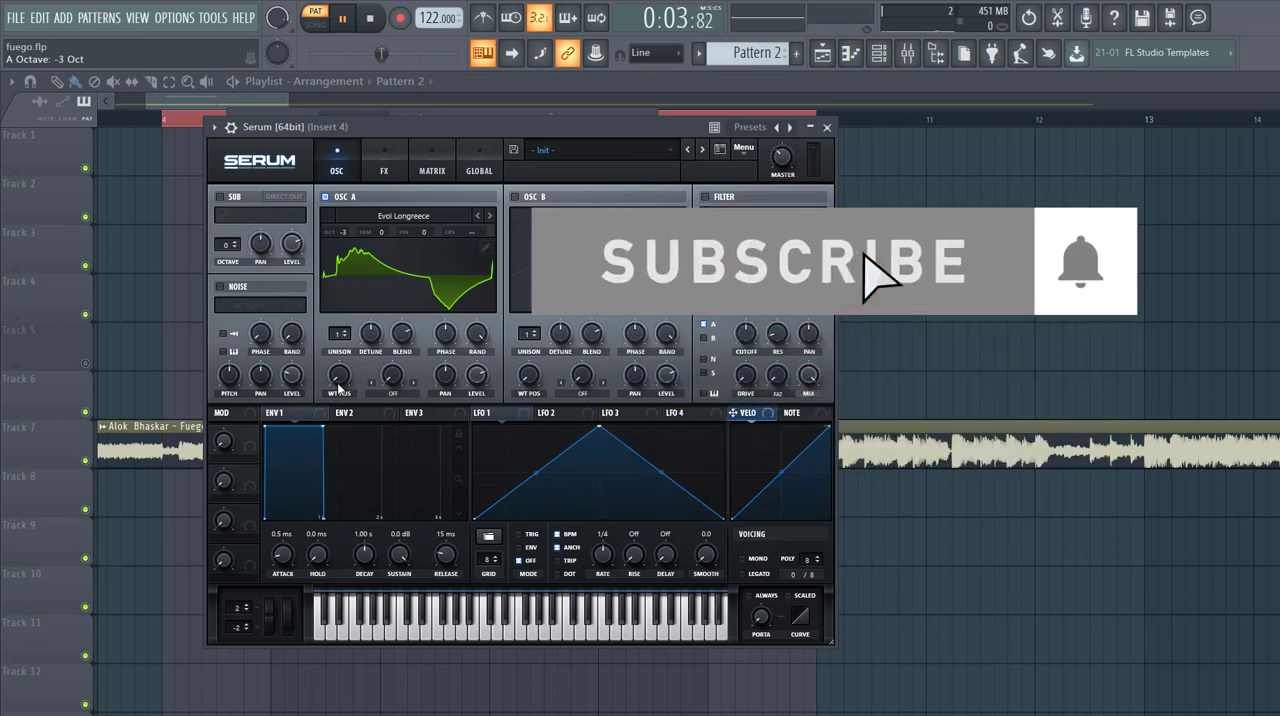
left_click_drag(339, 378, 359, 313)
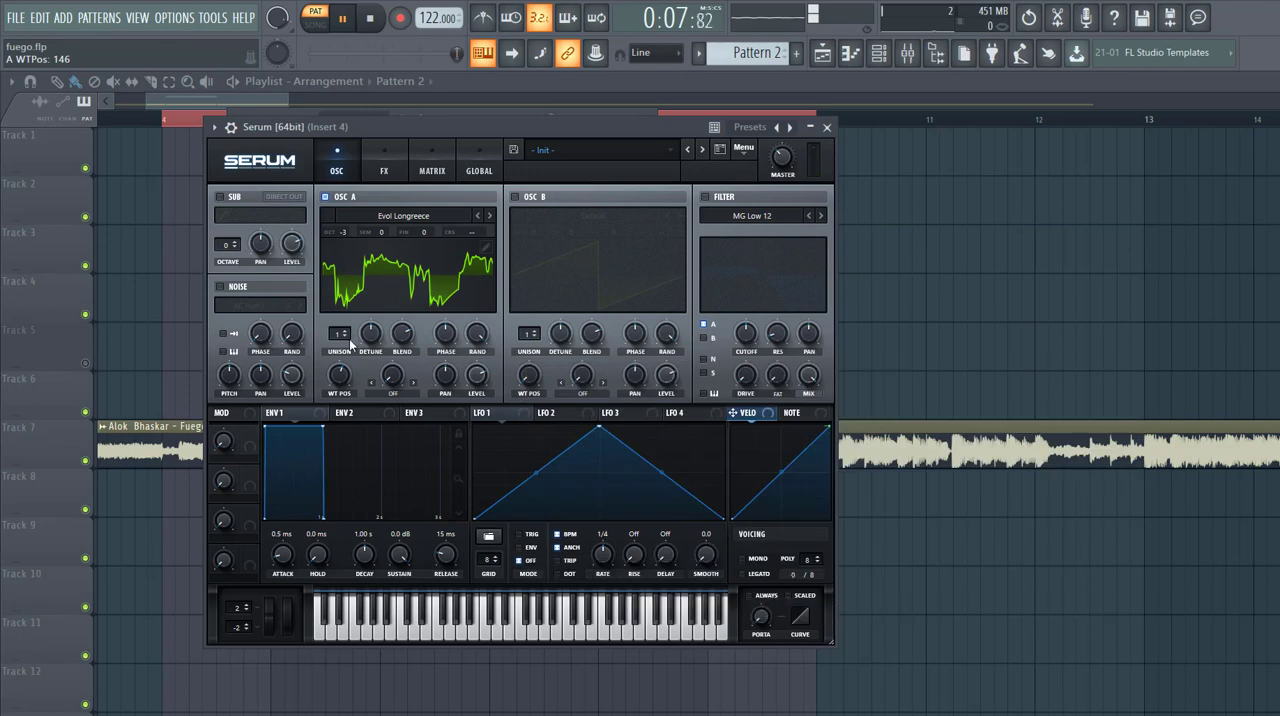
- Enable oscillator B with the analog Basic Mg wavetable and set its octave to -3
left_click(515, 197)
left_click(585, 215)
mouse_move(567, 234)
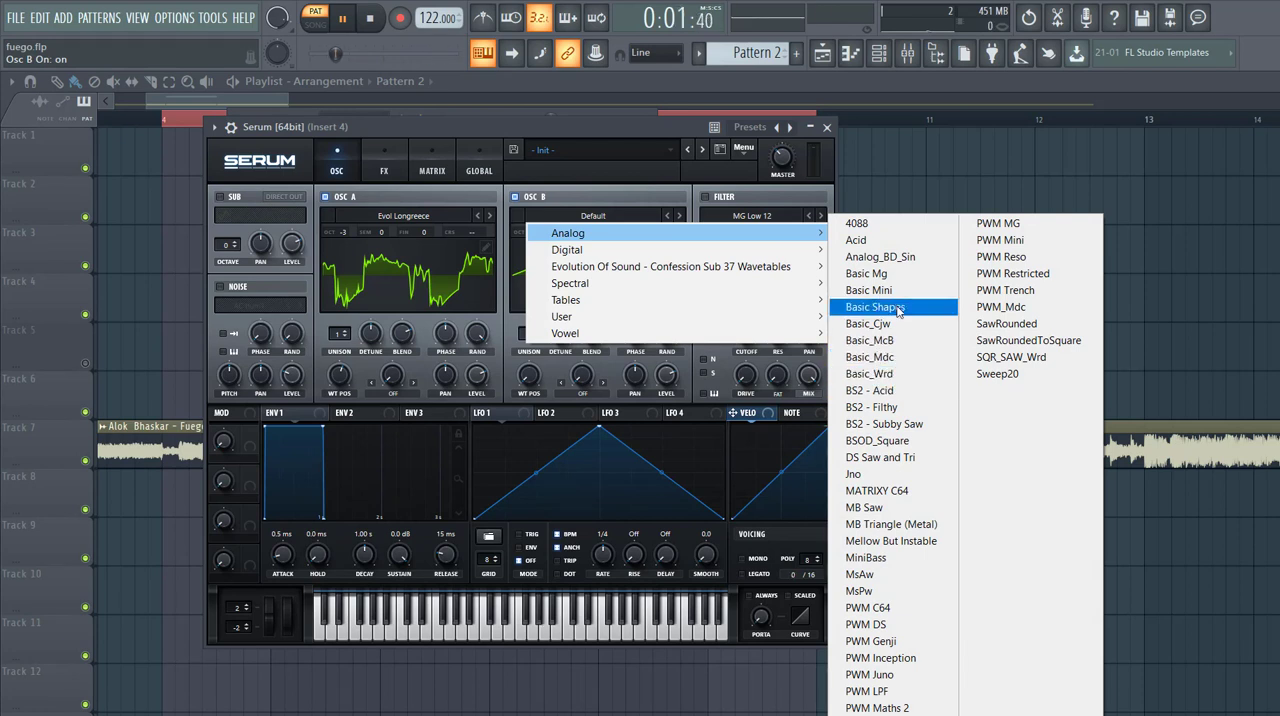
left_click(868, 273)
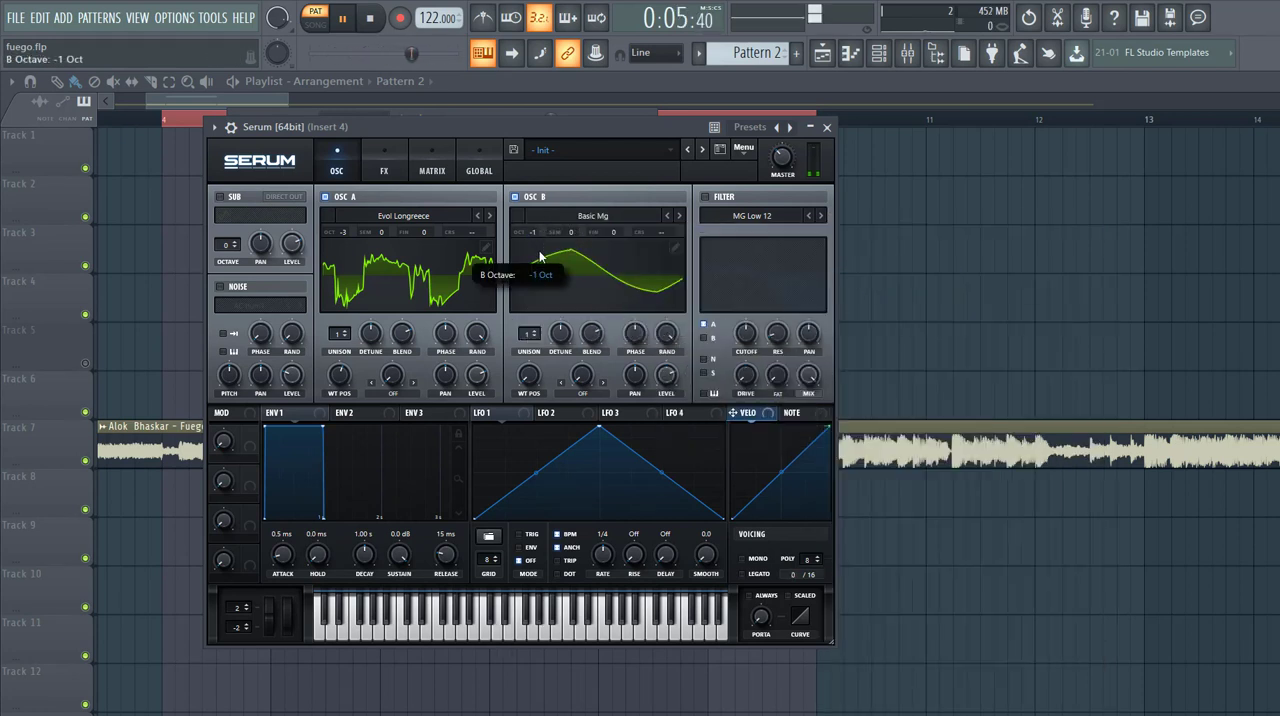
left_click_drag(538, 277, 531, 290)
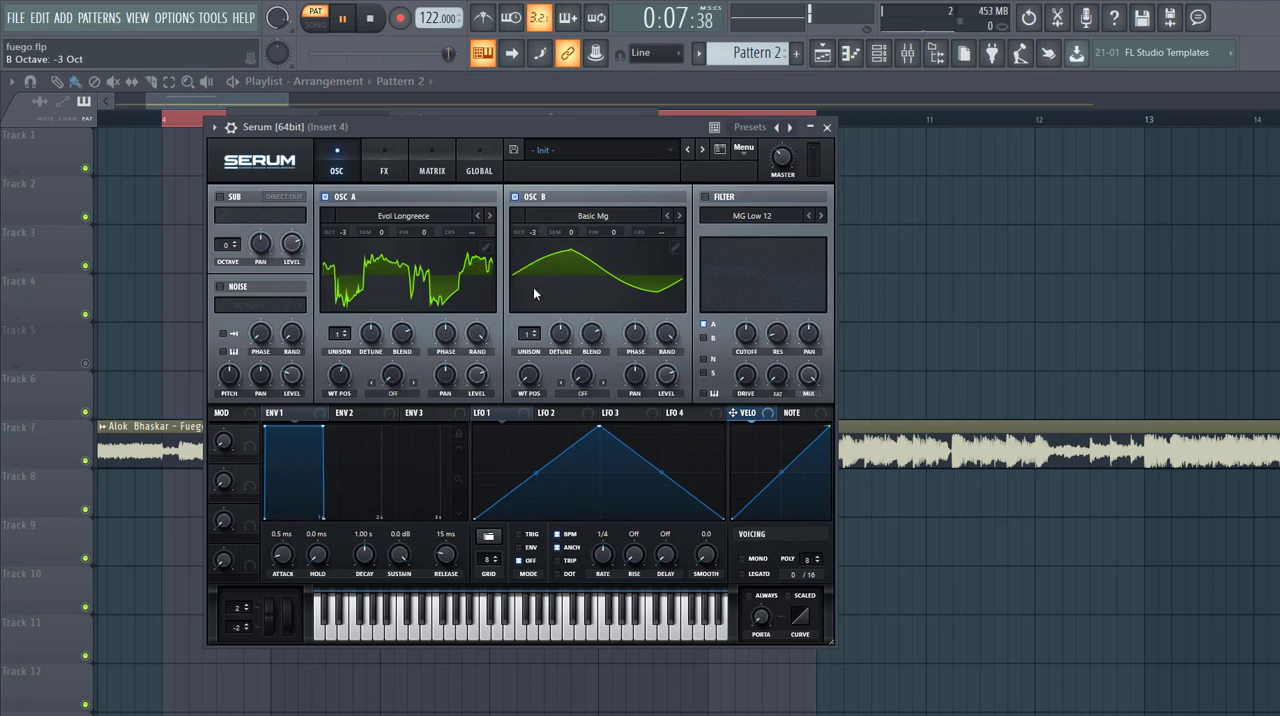
- Enable the filter as MG Low 24, lower its cutoff, and set its Fat amount to 23%
left_click(706, 197)
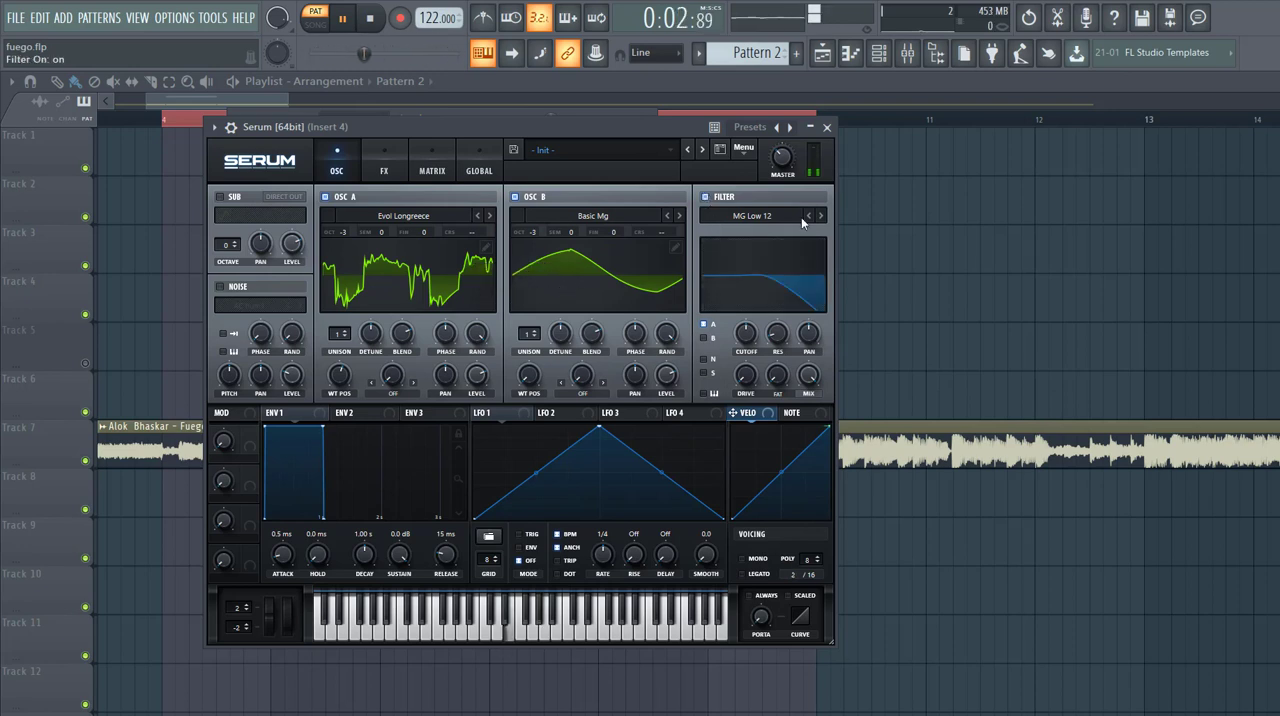
left_click(821, 216)
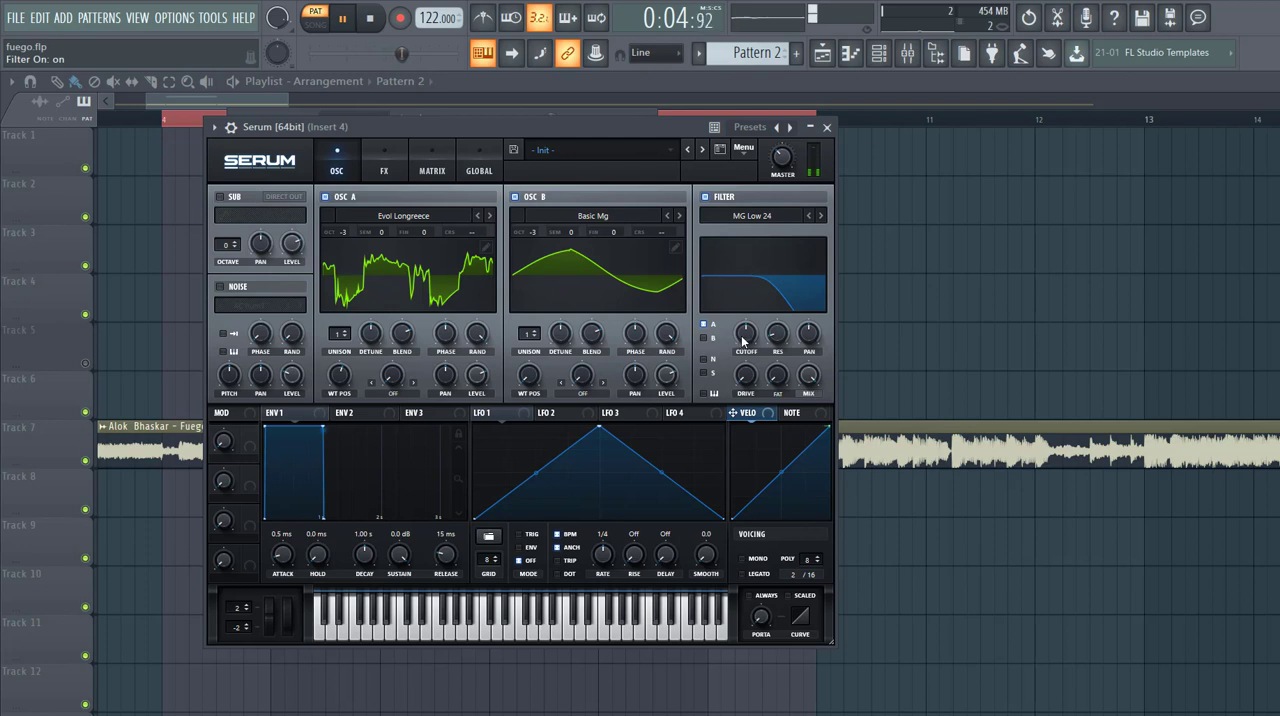
mouse_move(742, 341)
left_mouse_down()
mouse_move(744, 383)
mouse_move(764, 340)
left_mouse_up()
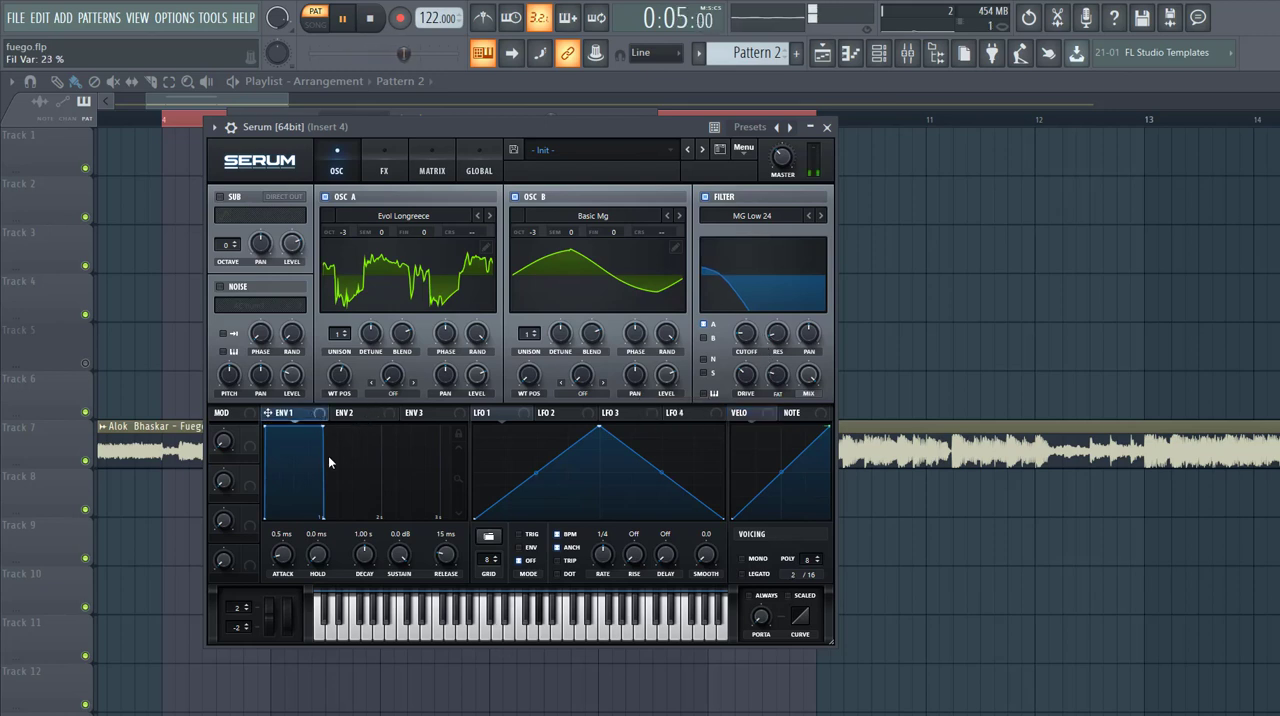
- Give Env 1 a 528 ms decay, -6.2 dB sustain and 237 ms release, and modulate the filter cutoff with it by 45
left_click_drag(400, 556, 451, 558)
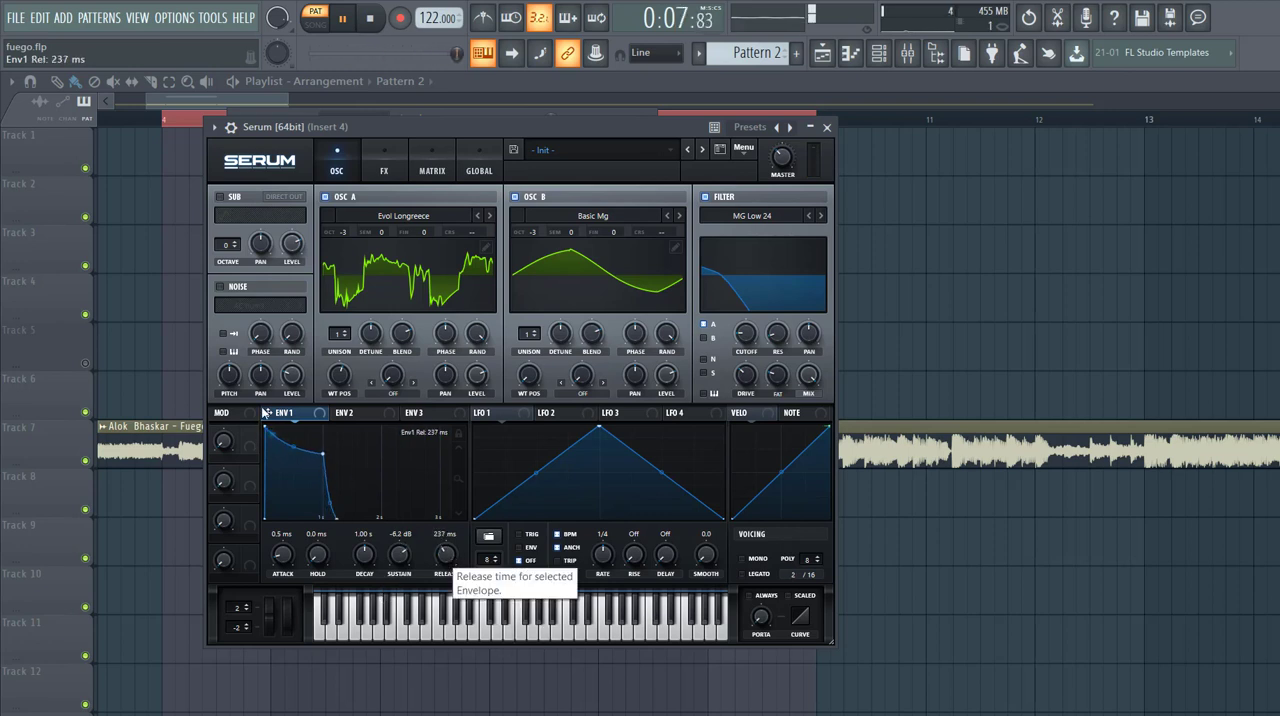
left_click_drag(364, 554, 364, 563)
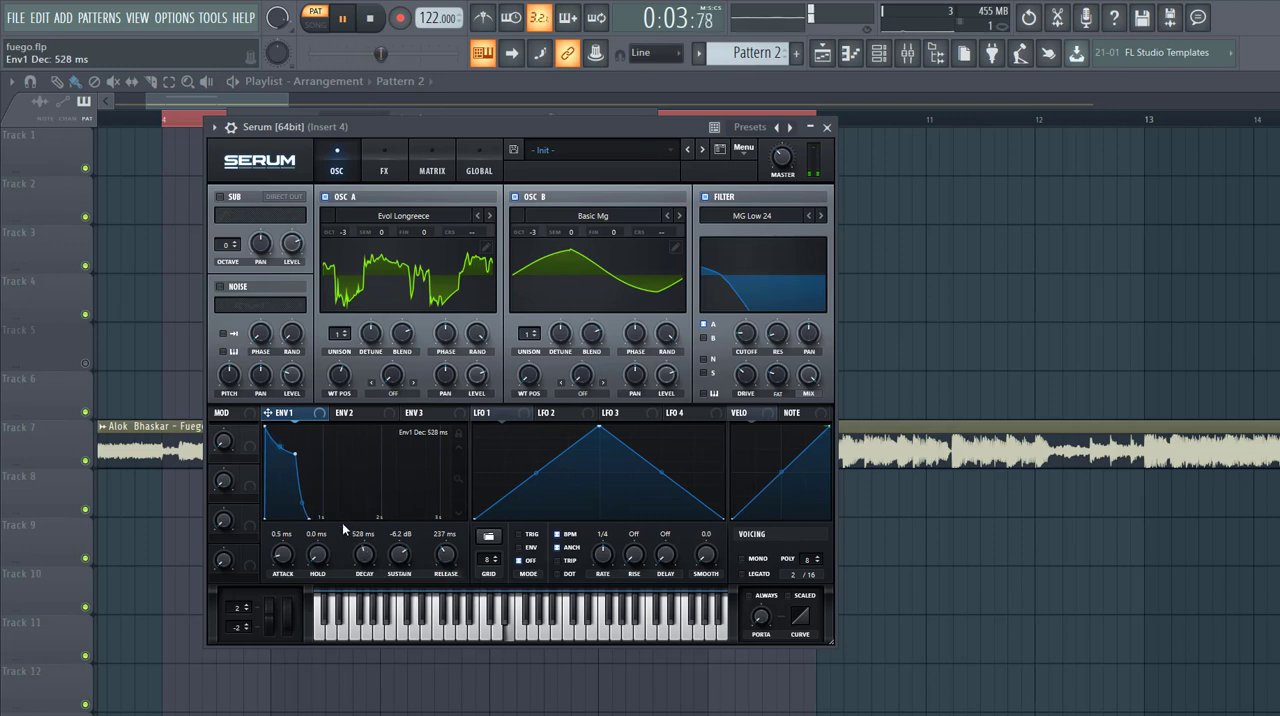
left_click_drag(713, 343, 745, 335)
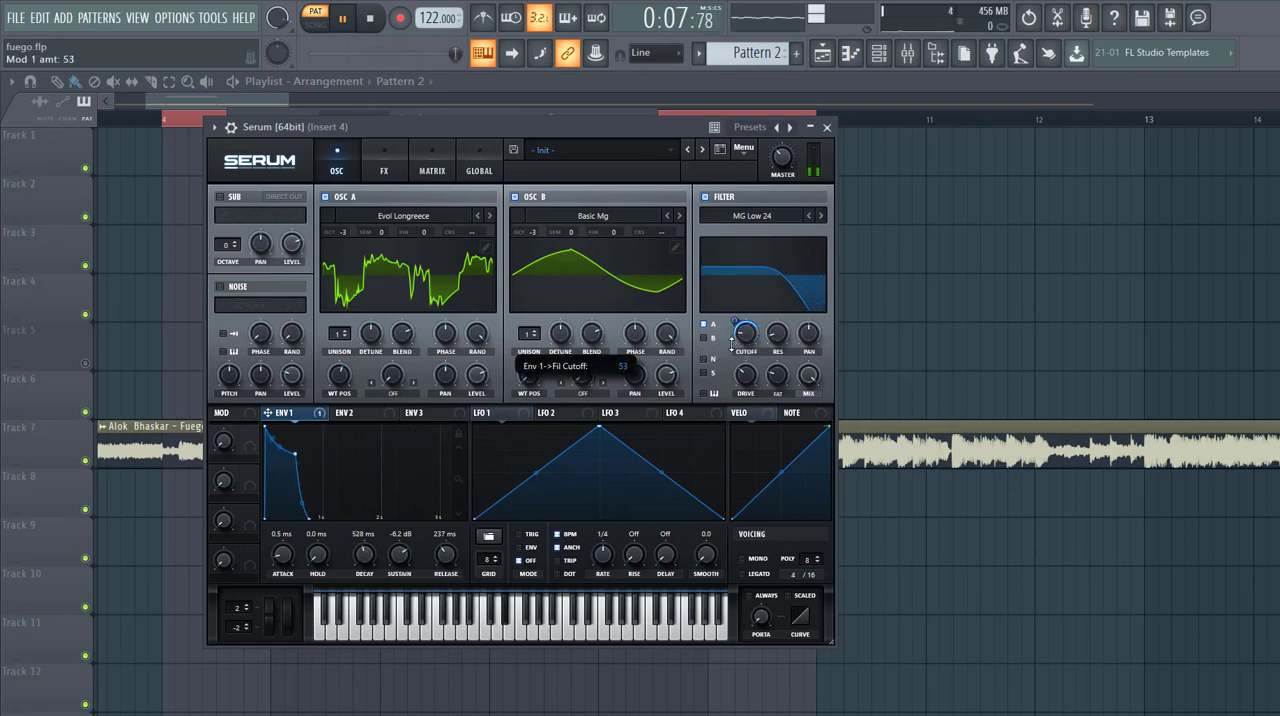
left_click_drag(735, 325, 730, 349)
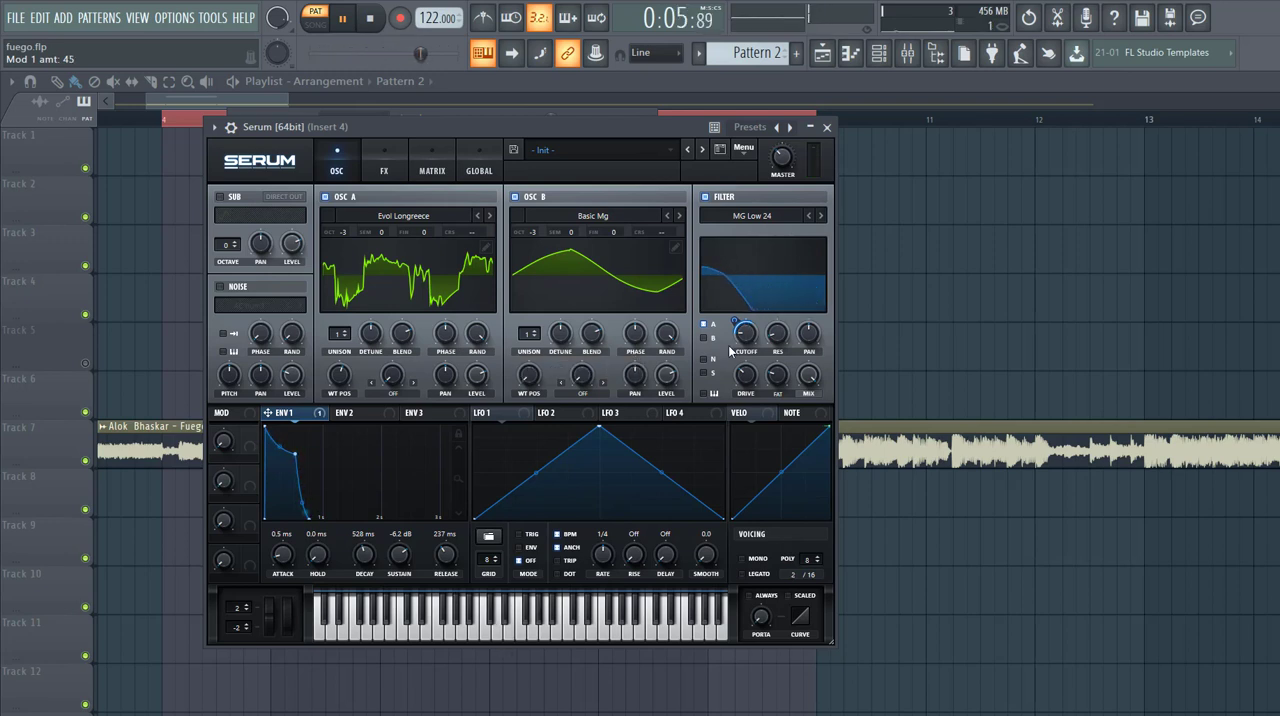
- Set oscillator B's warp mode to FM (from A) and its warp amount to 74%
left_click(584, 393)
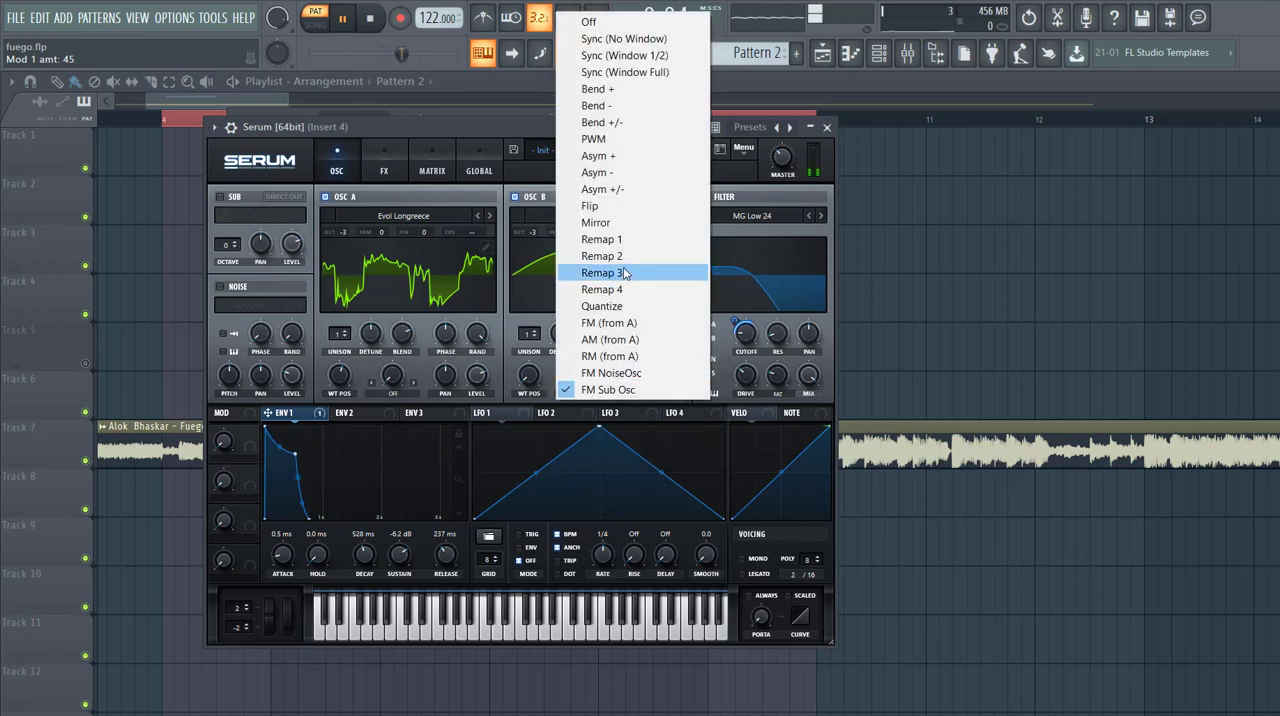
left_click(595, 323)
left_click_drag(580, 380, 616, 307)
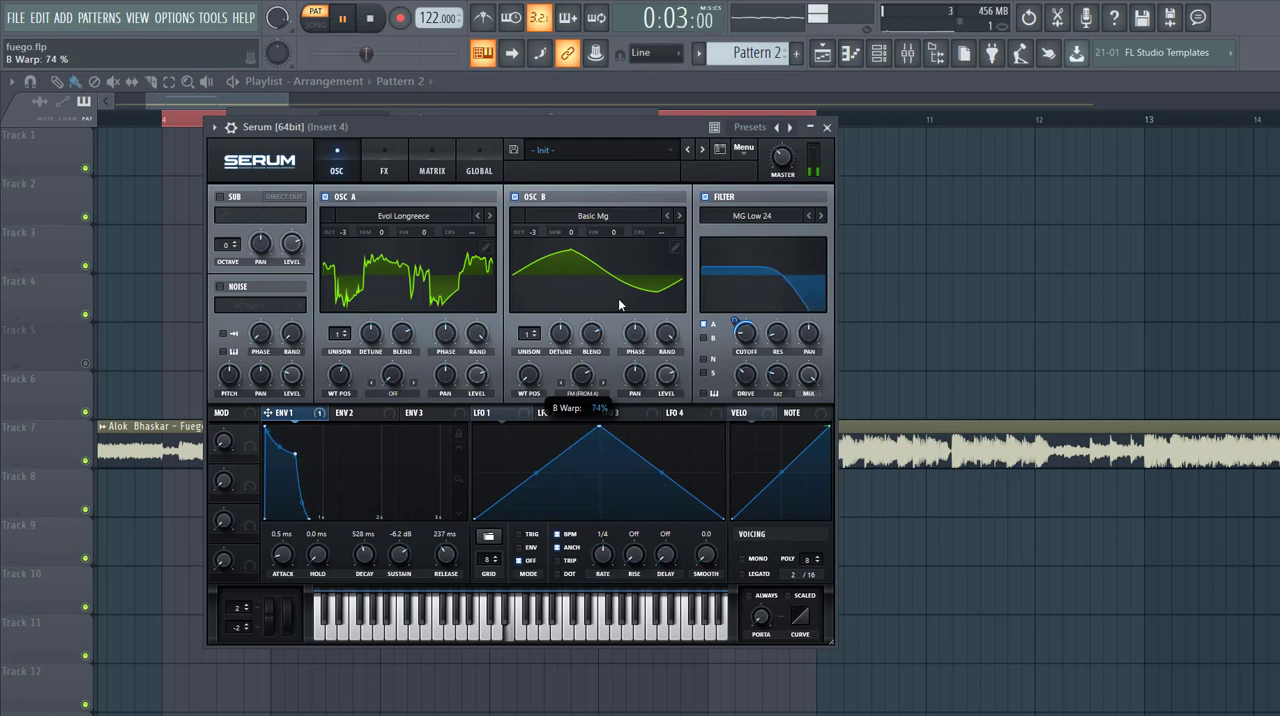
- Set the filter cutoff to 21 Hz, route oscillator B through the filter, and raise the Env 1 cutoff modulation to 50
left_click_drag(736, 322, 736, 330)
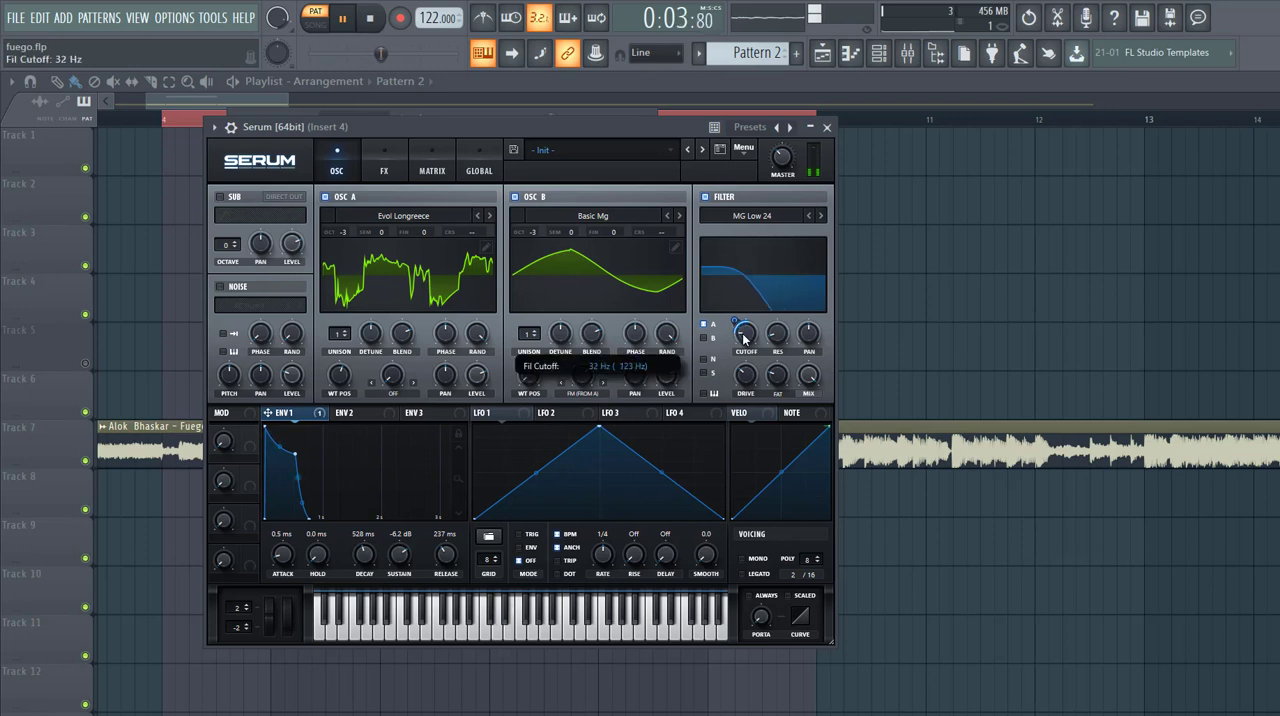
left_click_drag(743, 336, 744, 339)
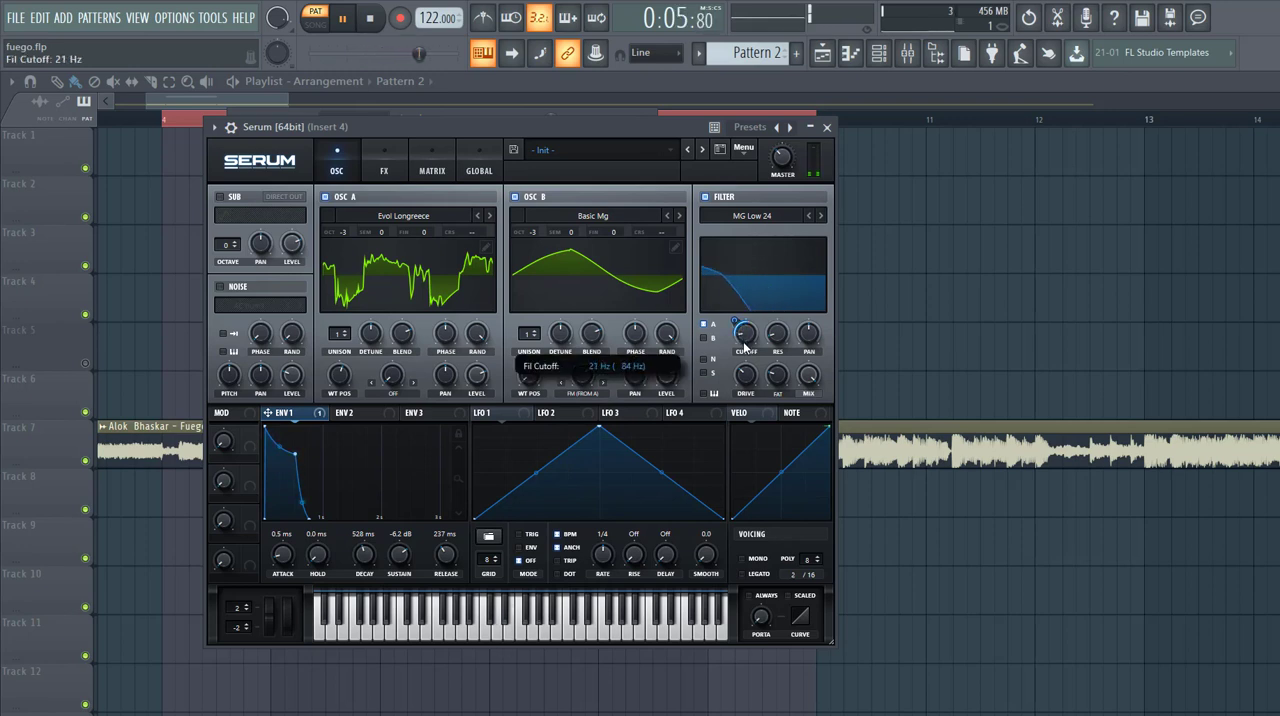
left_click(704, 338)
left_click_drag(734, 323, 734, 314)
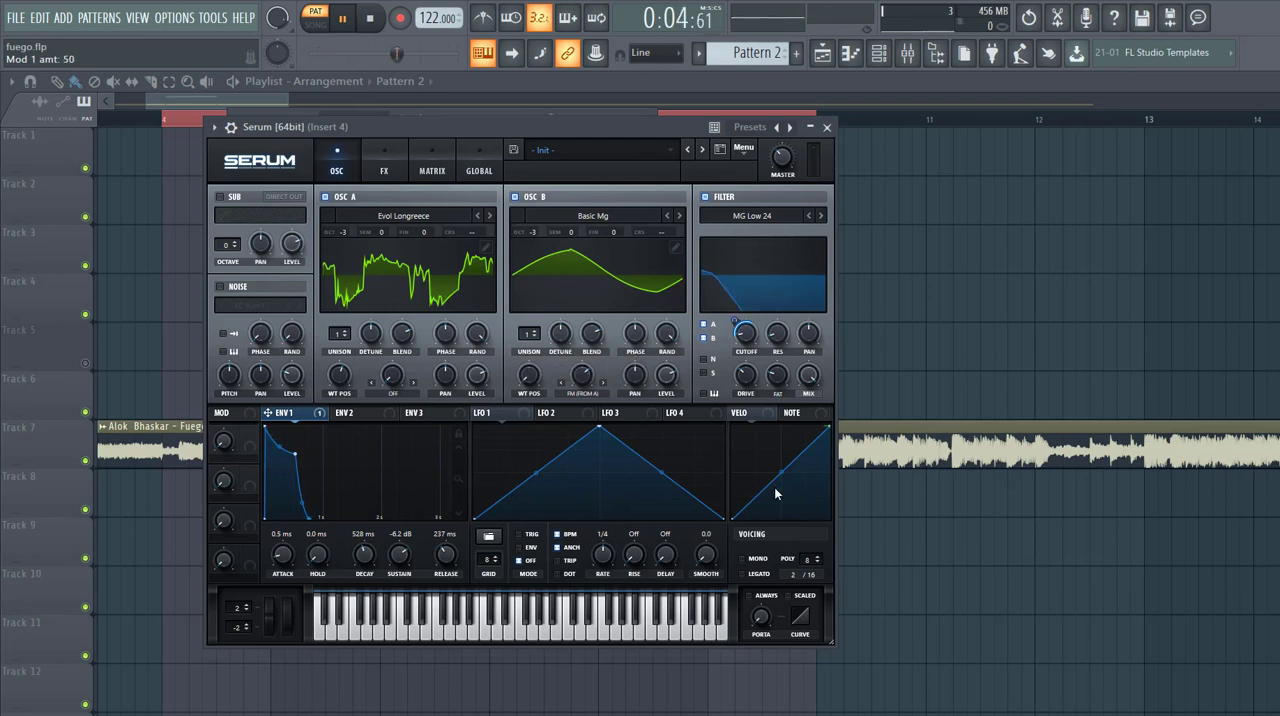
- Turn on Mono, Legato and Always portamento for the voicing, and adjust the portamento amount
left_click(760, 573)
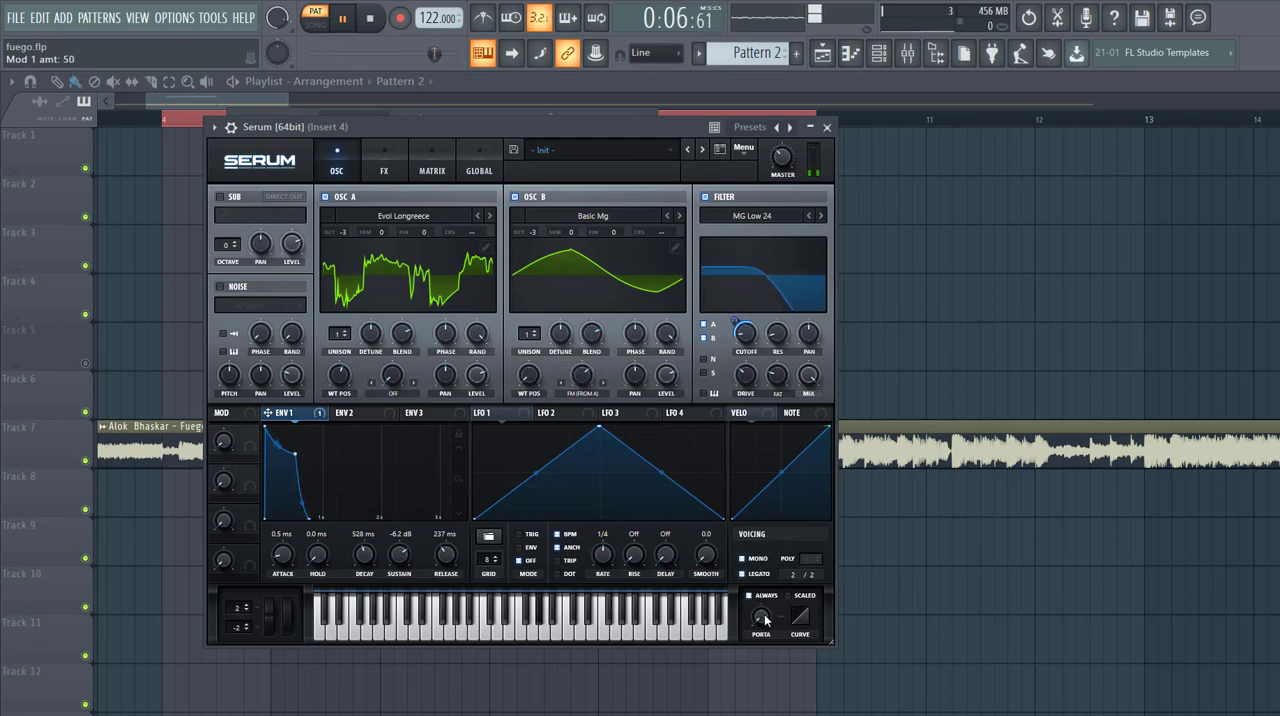
left_click_drag(765, 620, 787, 570)
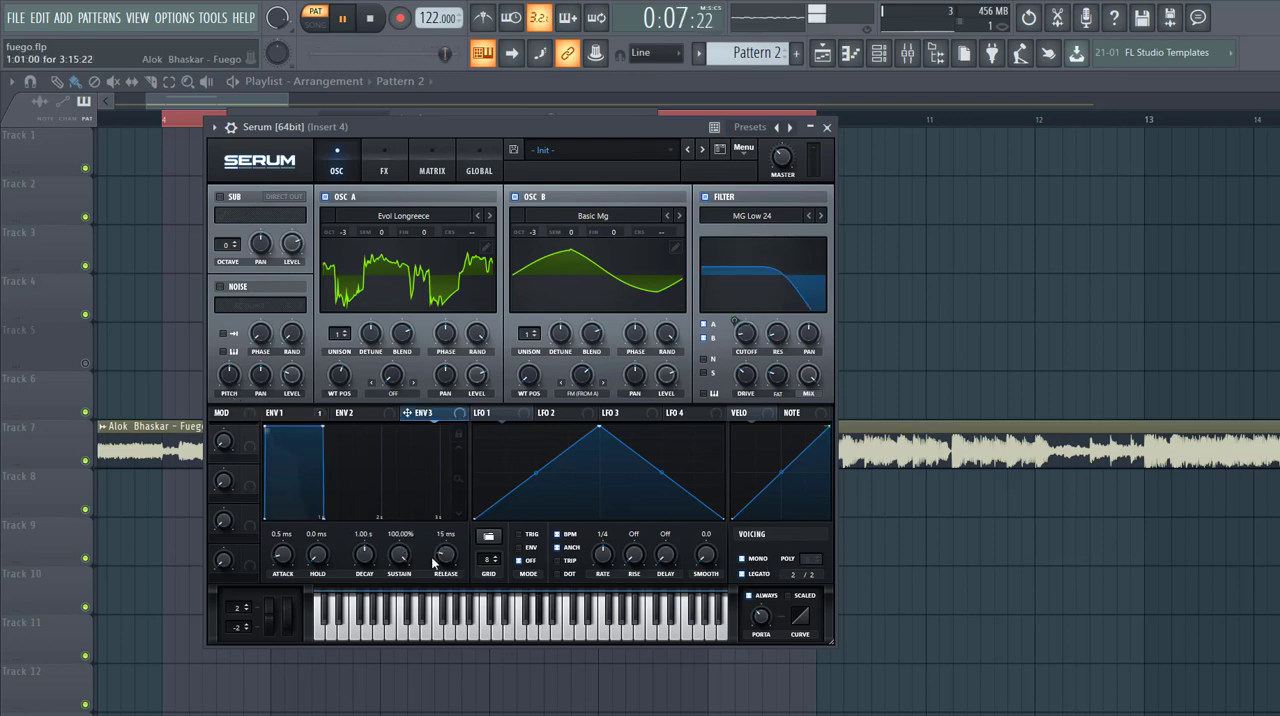
- Give Env 3 zero sustain and an 8.6 ms decay, and assign it to the coarse pitch of oscillators A and B
left_click_drag(357, 695, 357, 706)
left_click_drag(364, 555, 356, 588)
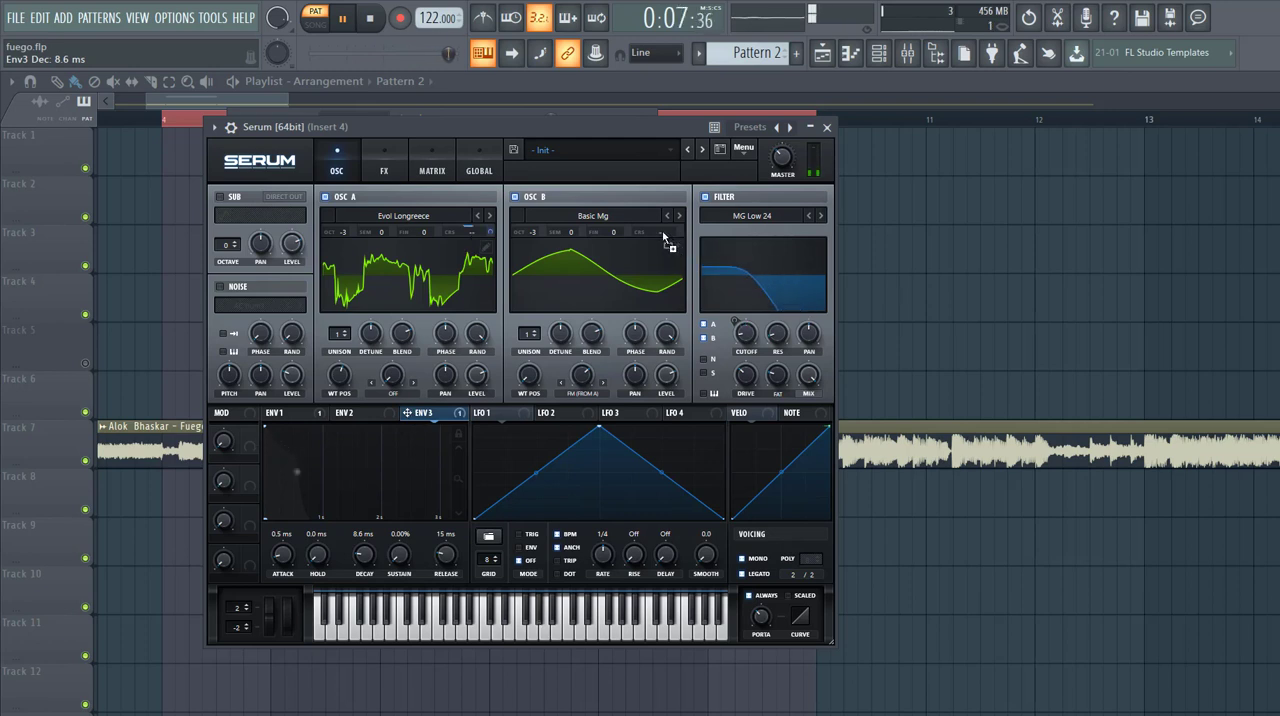
left_click_drag(663, 237, 664, 235)
- Reduce the Env 3 modulation amounts on both oscillators' coarse pitch, with B at about 17, and set the Env 3 decay to 60 ms
left_click(431, 170)
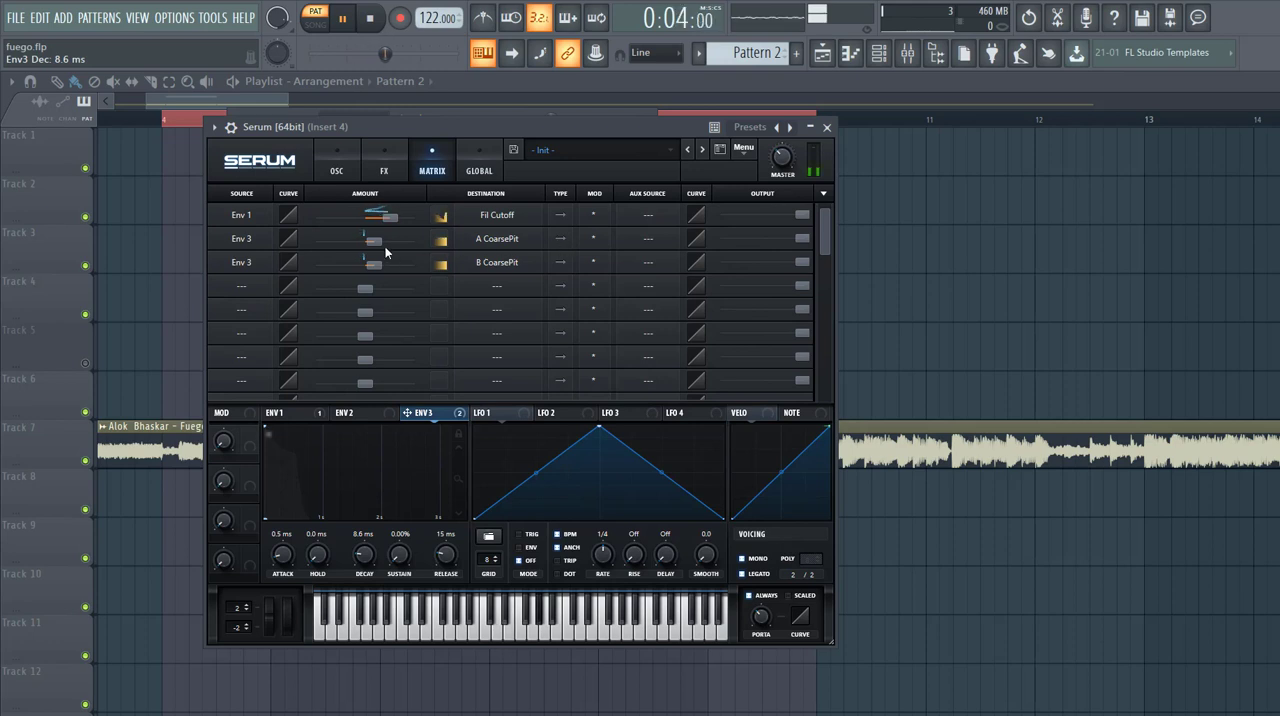
left_click(376, 242)
left_click(376, 266)
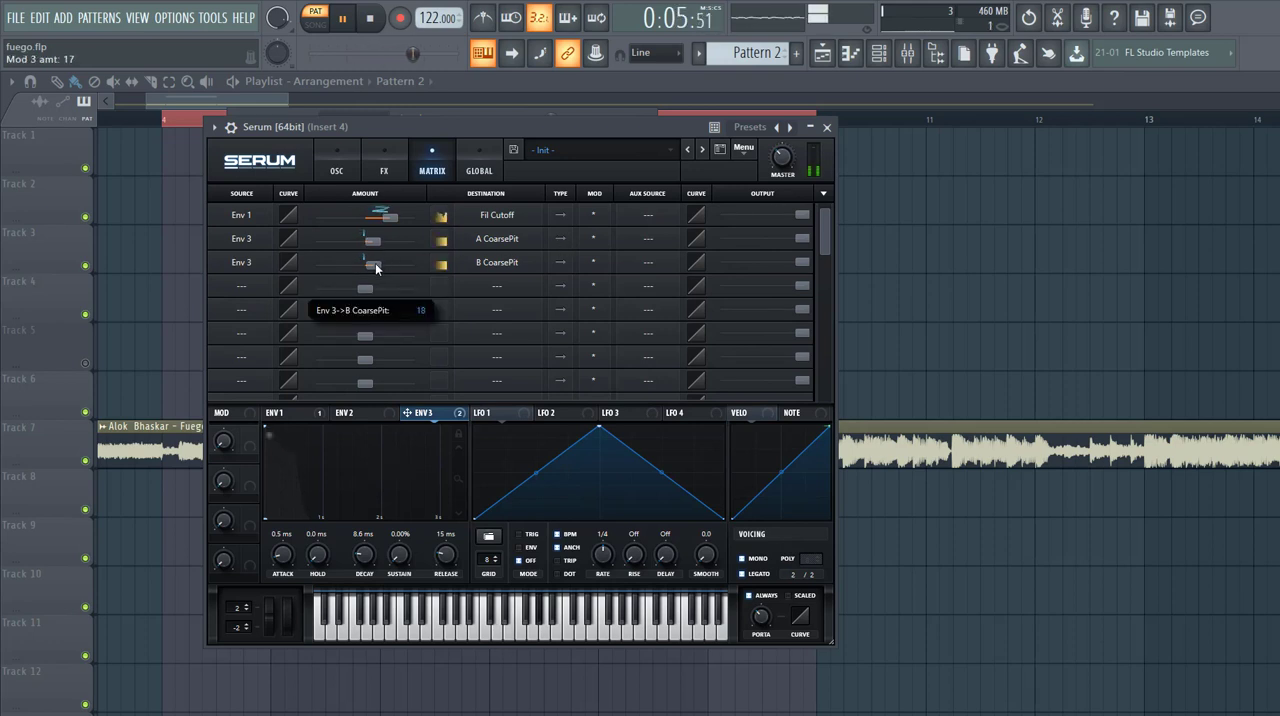
double_click(371, 551)
left_click_drag(371, 551, 358, 518)
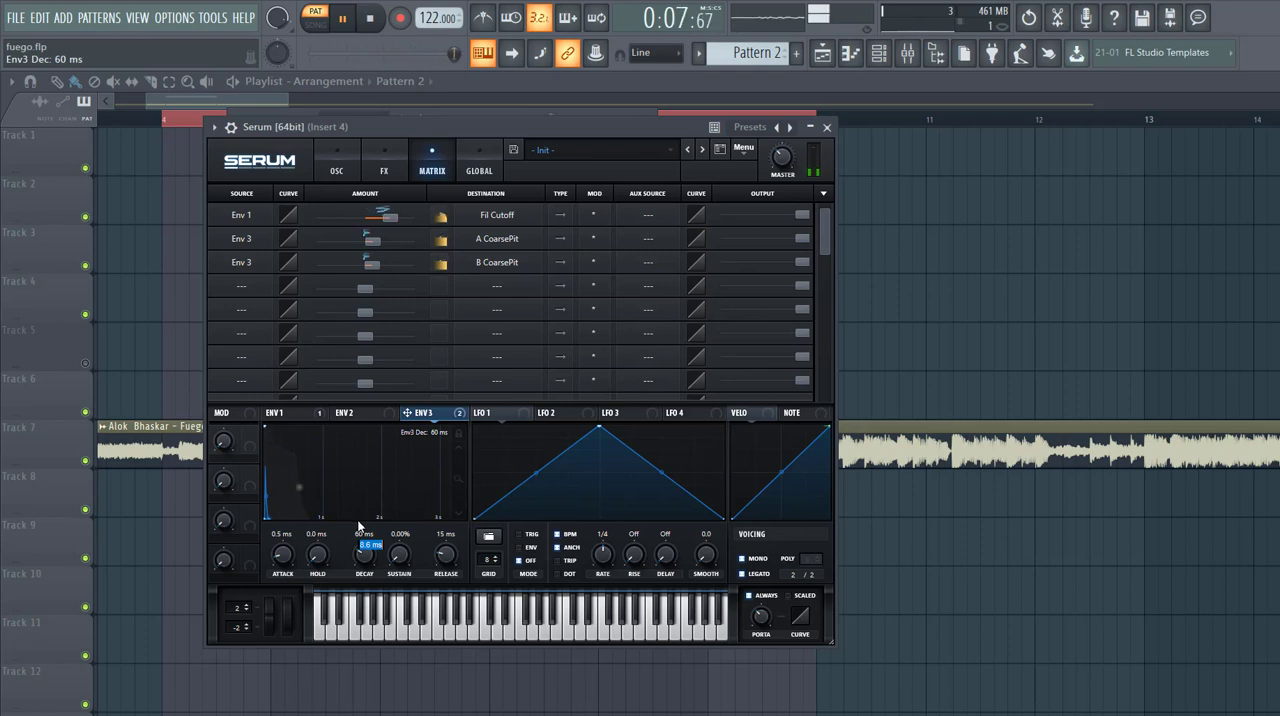
- Enable the Hyper/Dimension effect and set the Dimension size to 20%
left_click(390, 170)
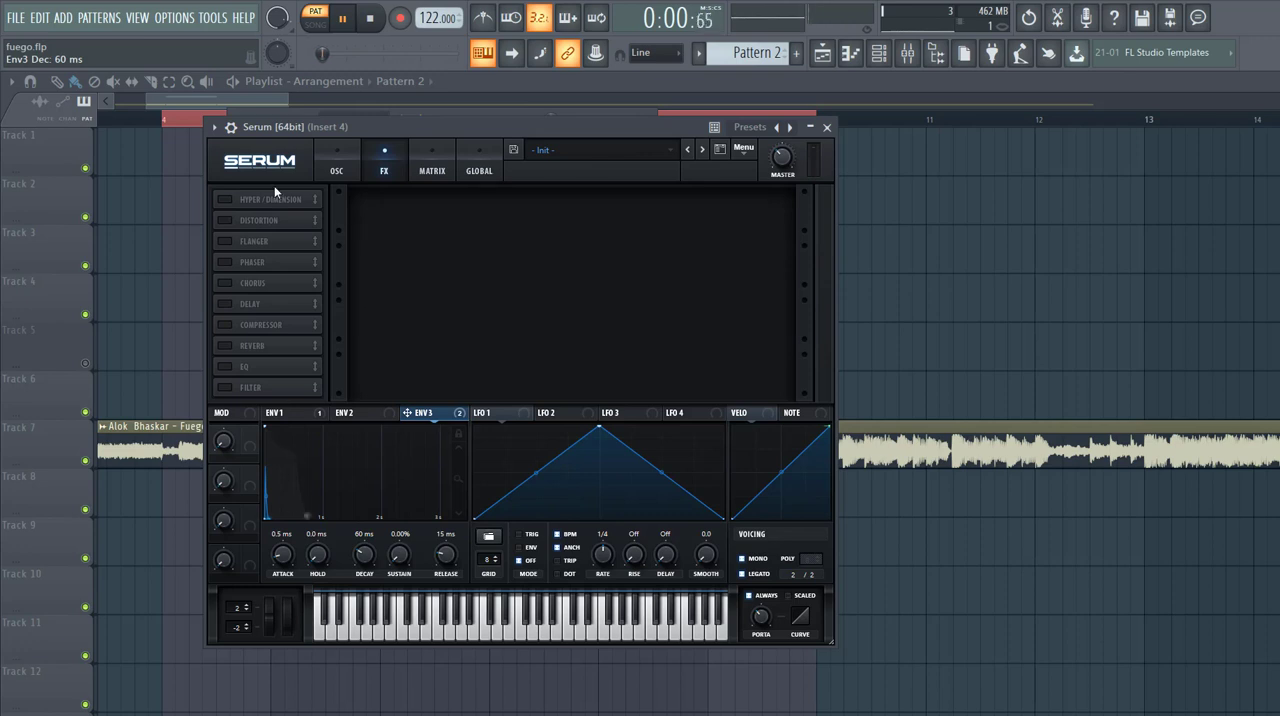
left_click(226, 200)
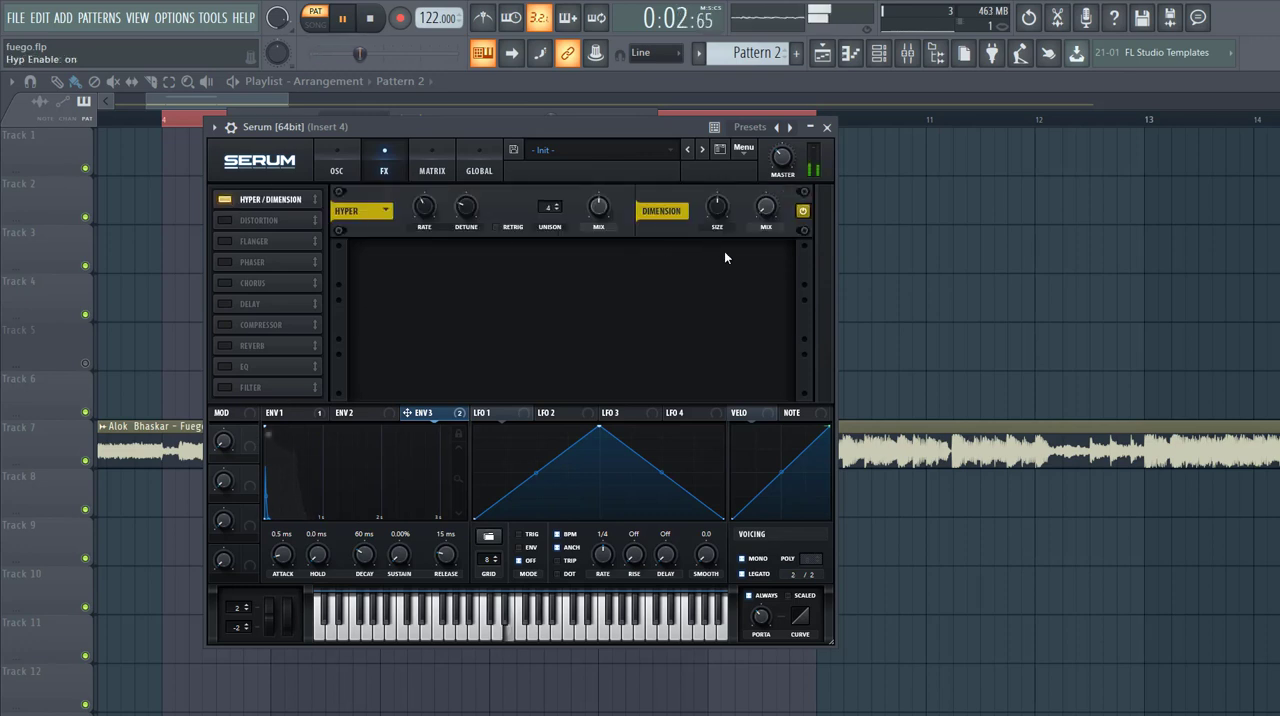
left_click_drag(717, 207, 744, 228)
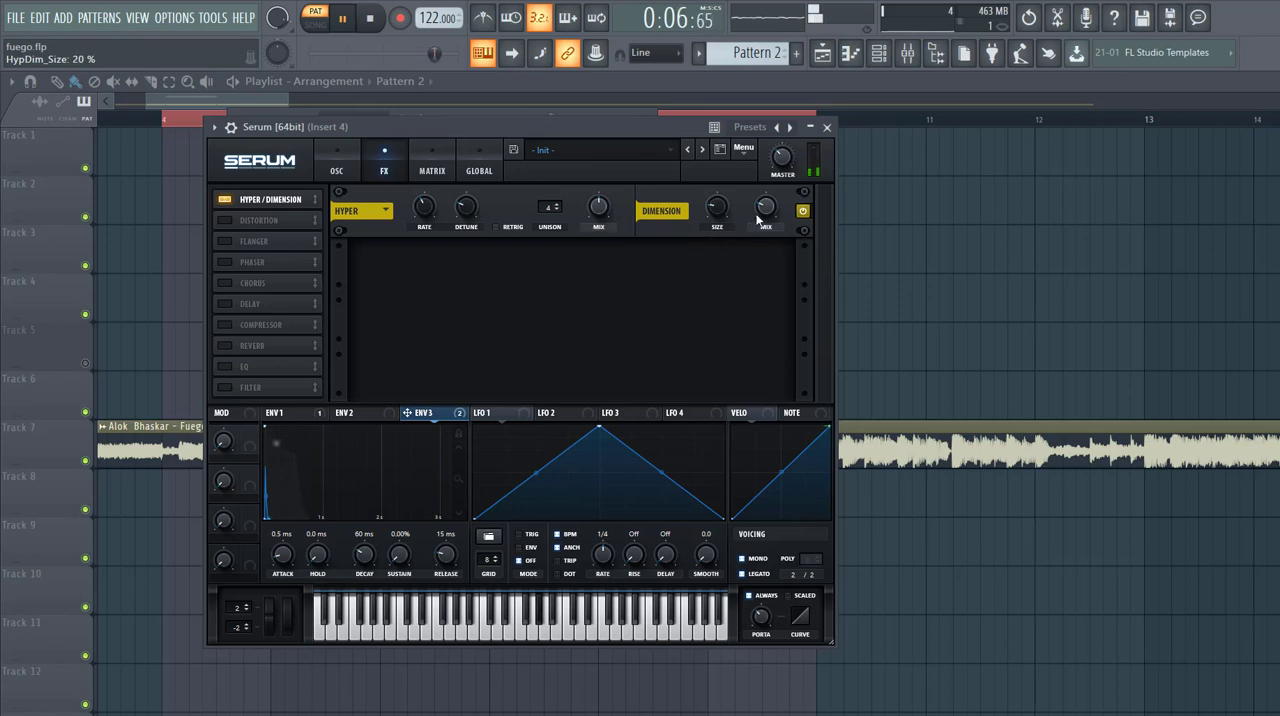
- Enable the Distortion effect in Downsample mode with the drive at 22%, and compare the sound with it bypassed
left_click(226, 221)
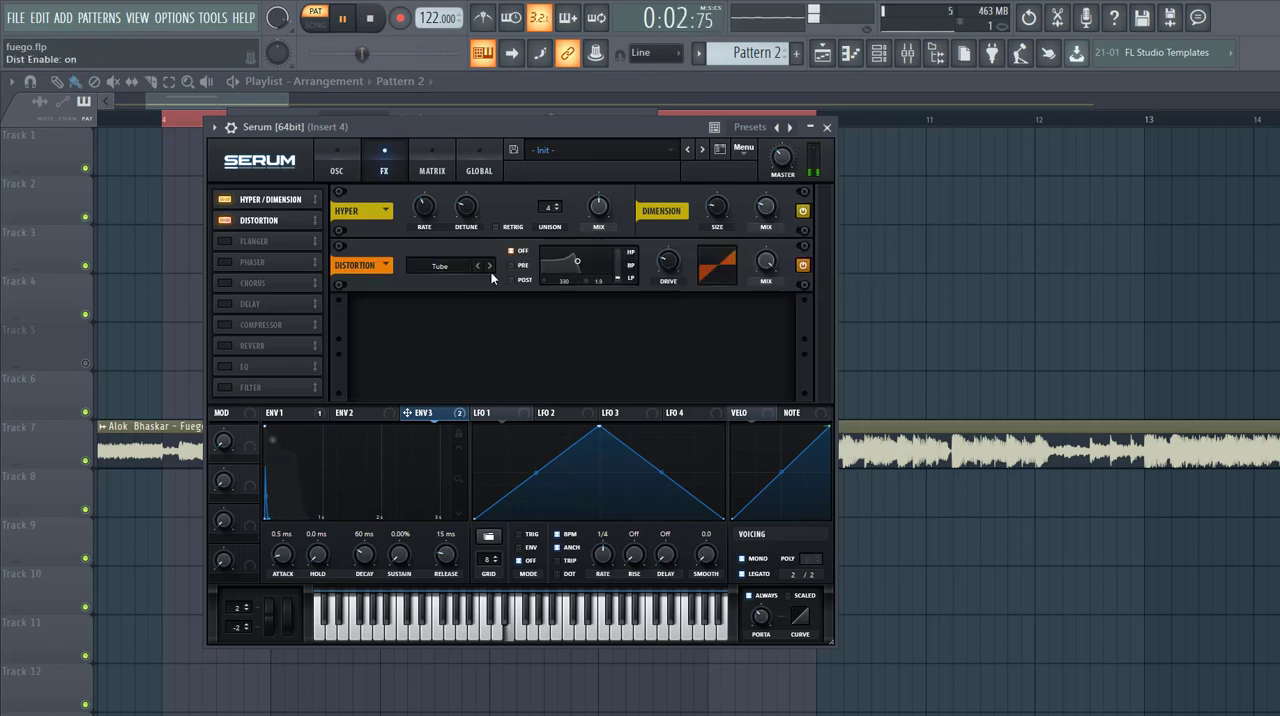
left_click(432, 268)
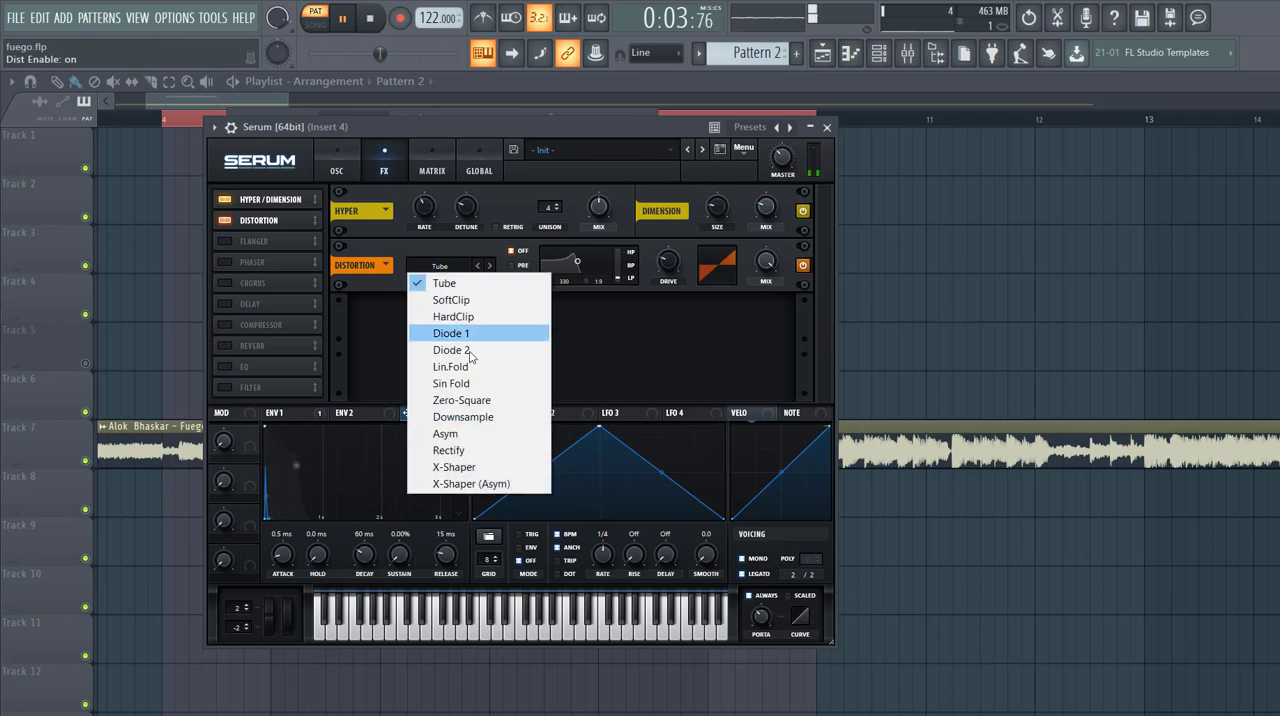
left_click(496, 418)
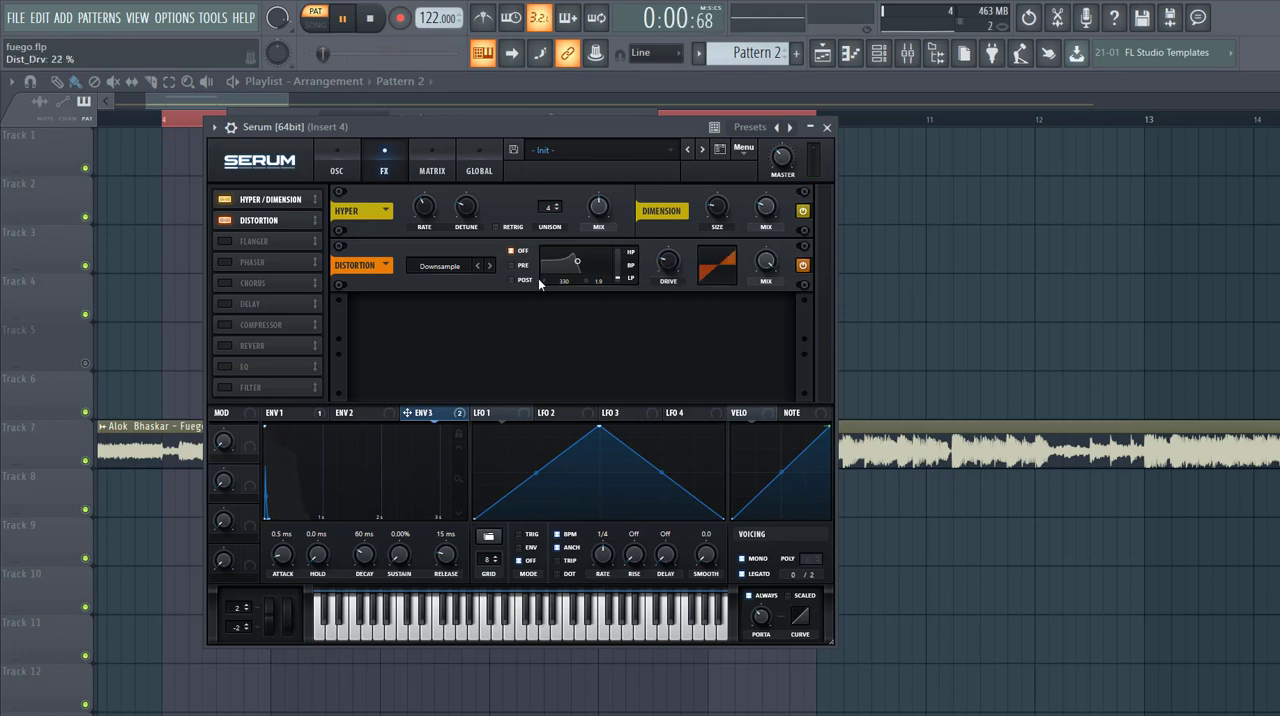
left_click(802, 266)
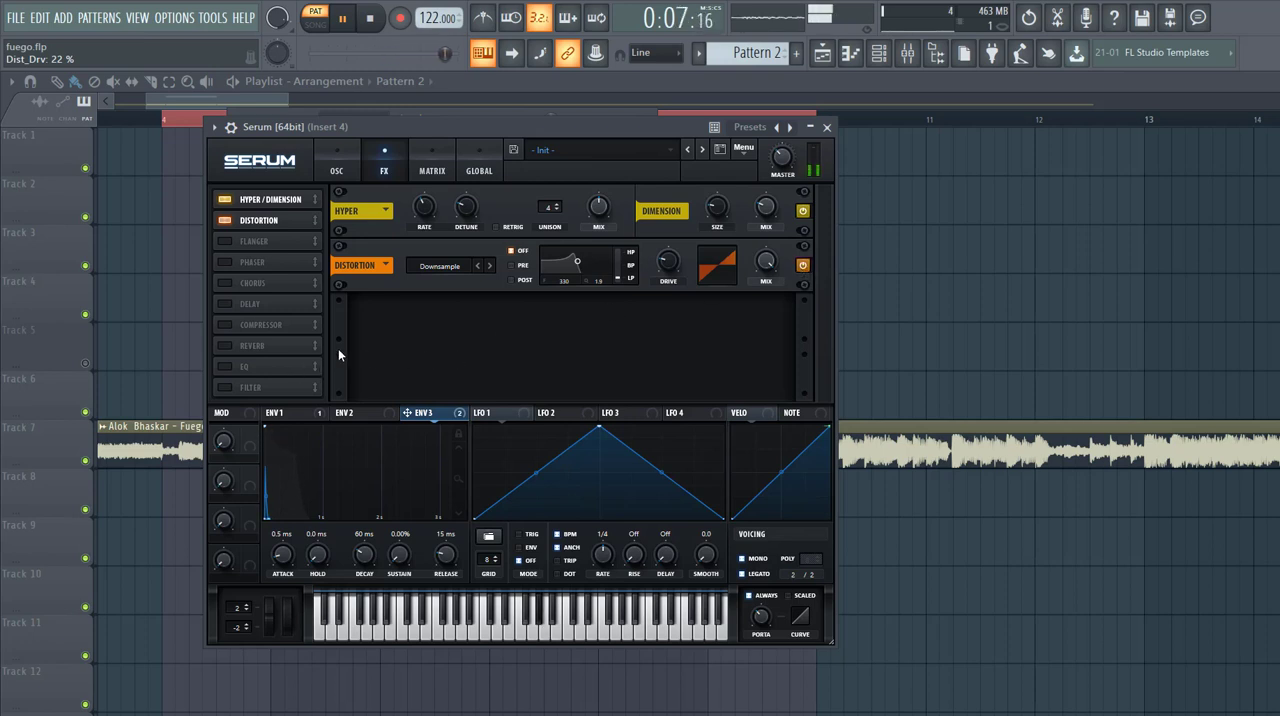
- Enable the Chorus effect and set its mix to 22%
left_click(224, 283)
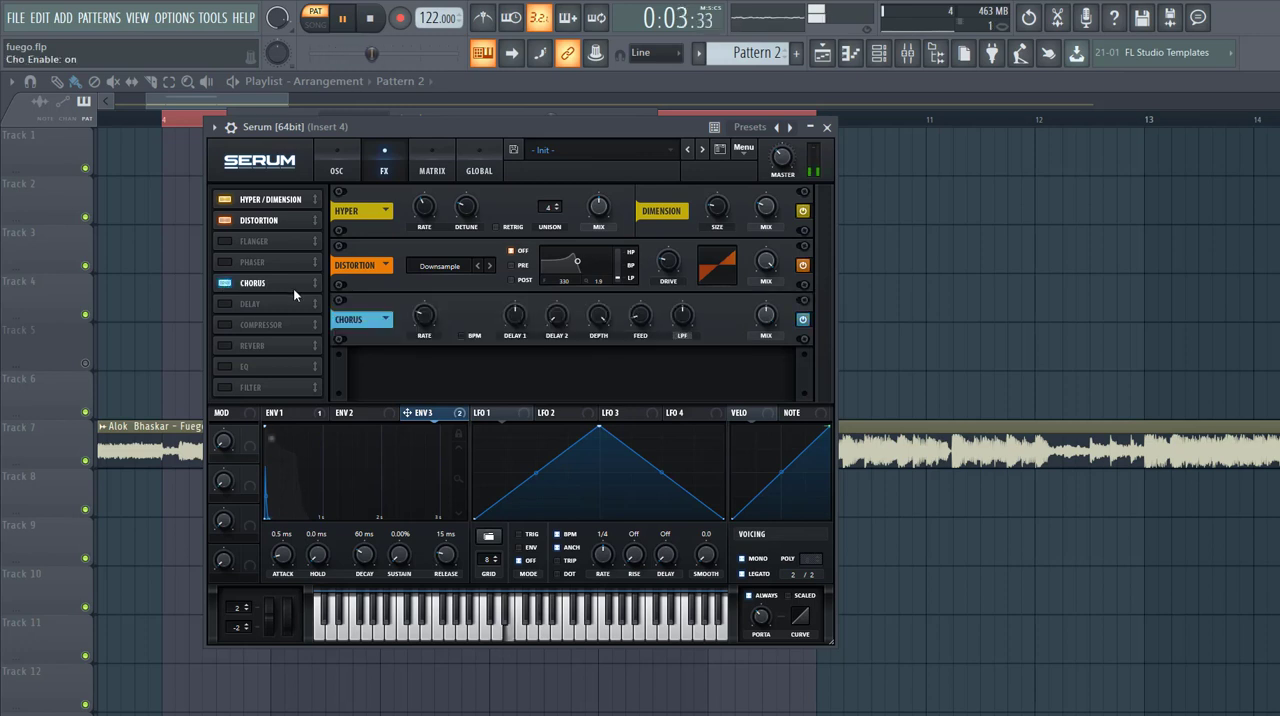
mouse_move(766, 325)
left_mouse_down()
mouse_move(787, 270)
mouse_move(757, 318)
left_mouse_up()
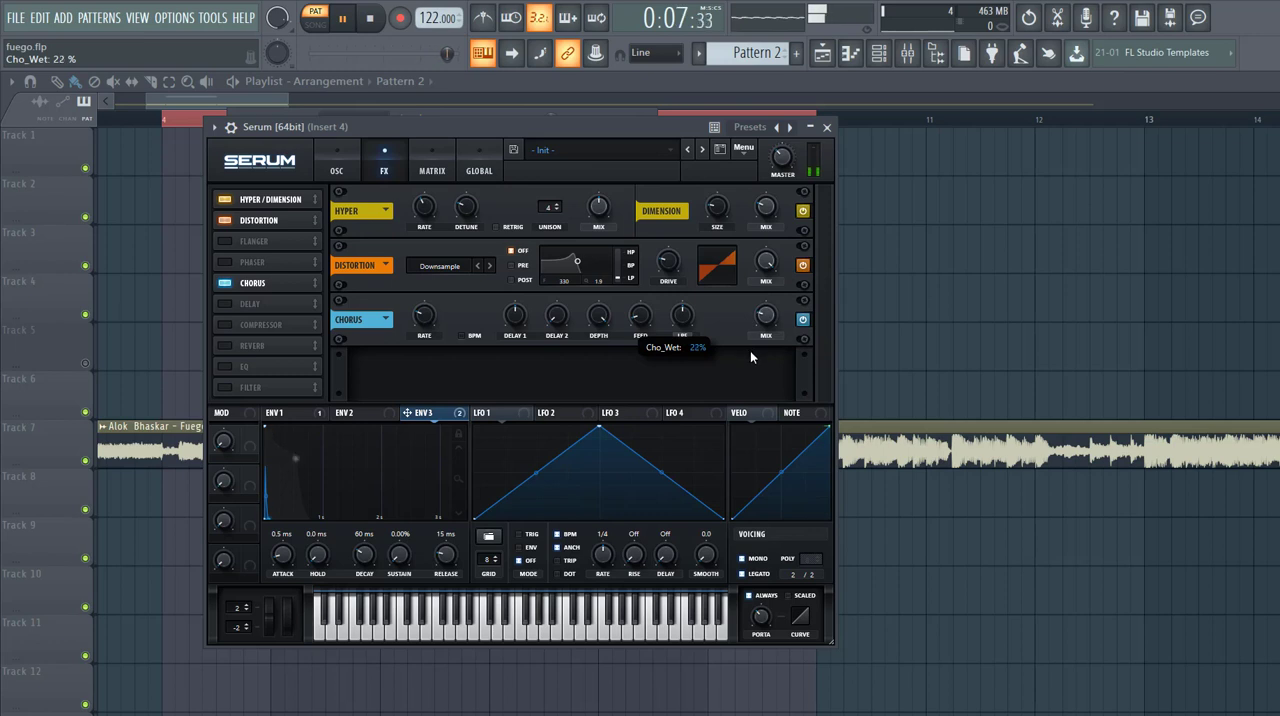
- Add the Compressor ahead of Delay in multiband mode with 19.0 dB gain, and set the distortion drive to 21%
left_click(225, 304)
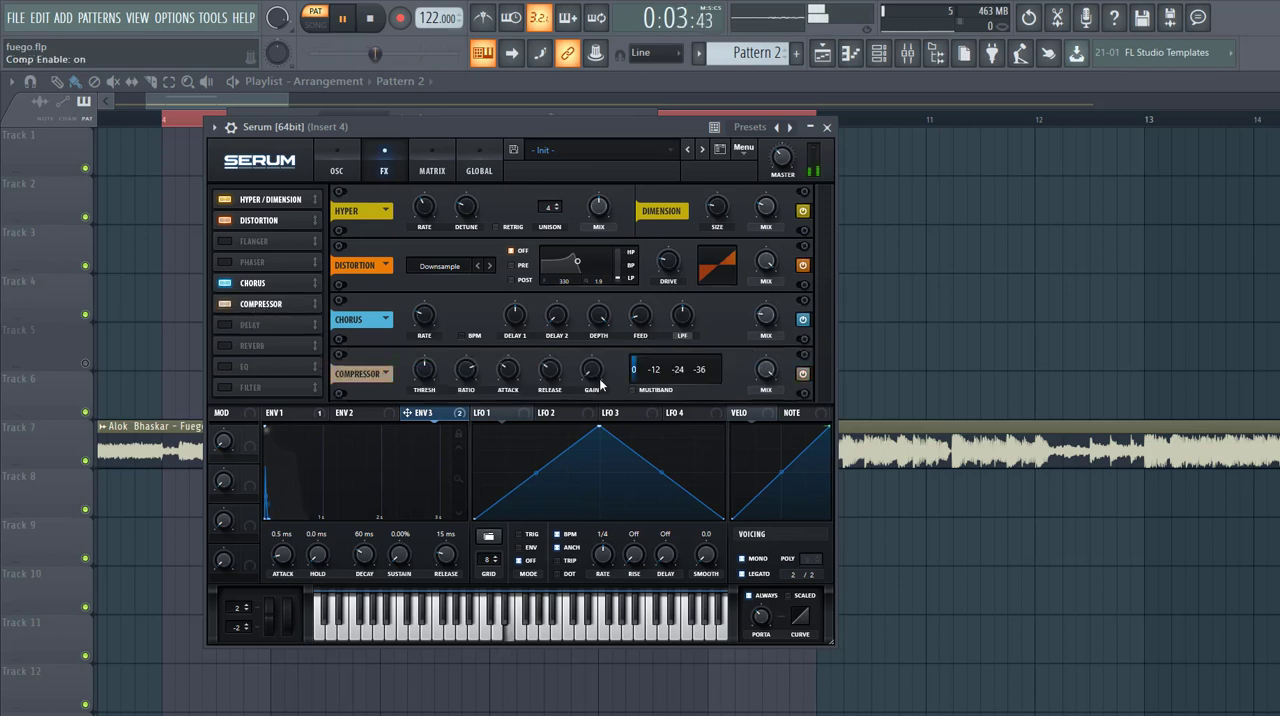
left_click(633, 390)
left_click_drag(592, 371, 603, 312)
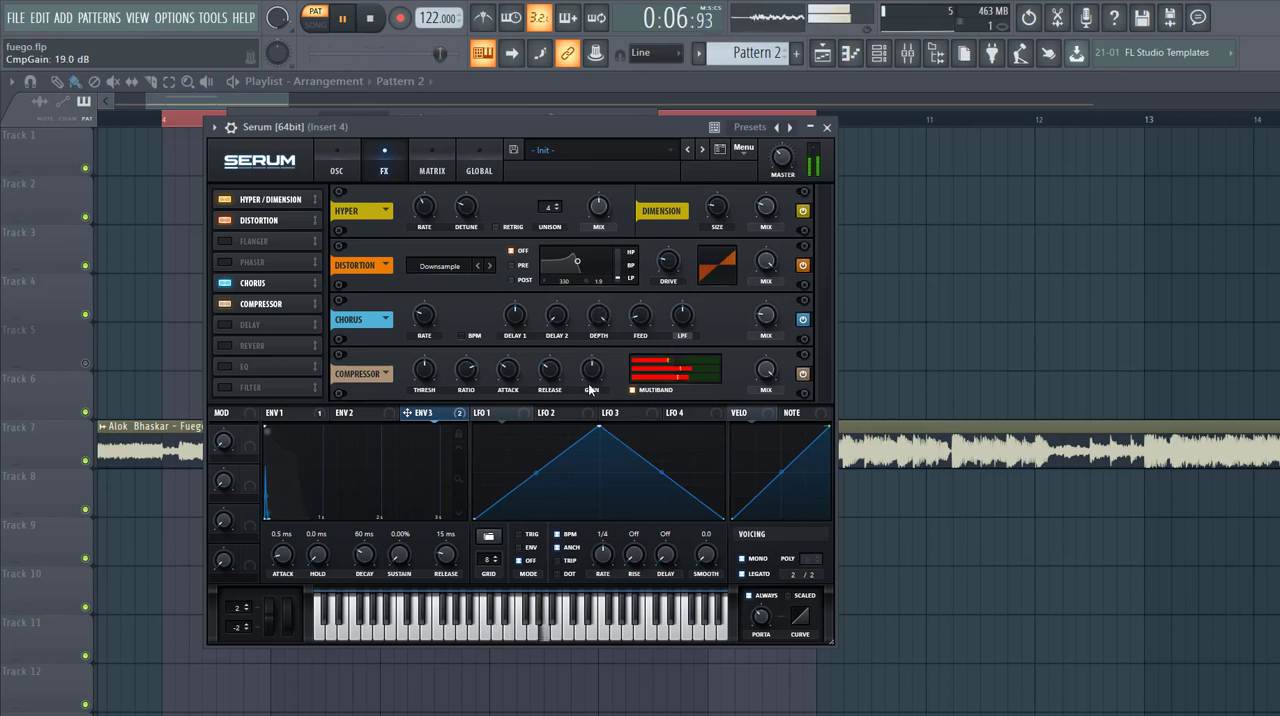
left_click_drag(666, 262, 664, 262)
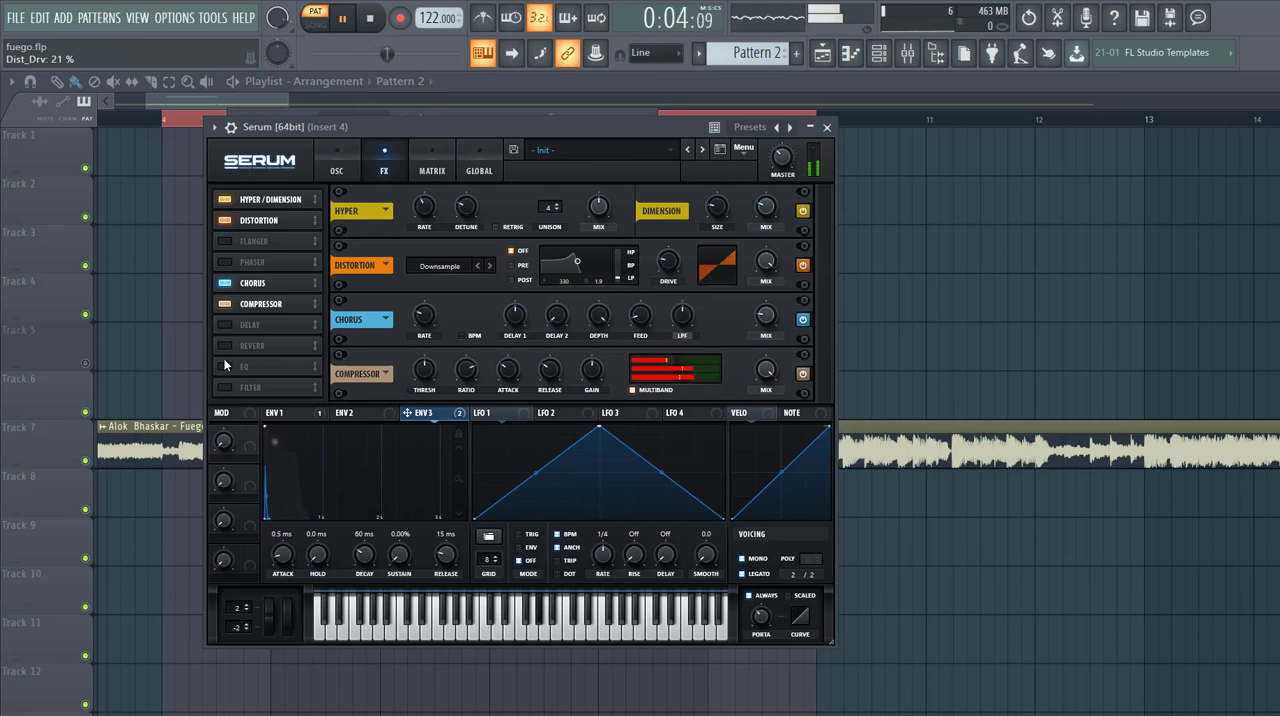
- Enable the EQ, place it directly after the Compressor, and set its high-band gain to -8.8 dB
left_click(225, 365)
left_click_drag(246, 366, 261, 321)
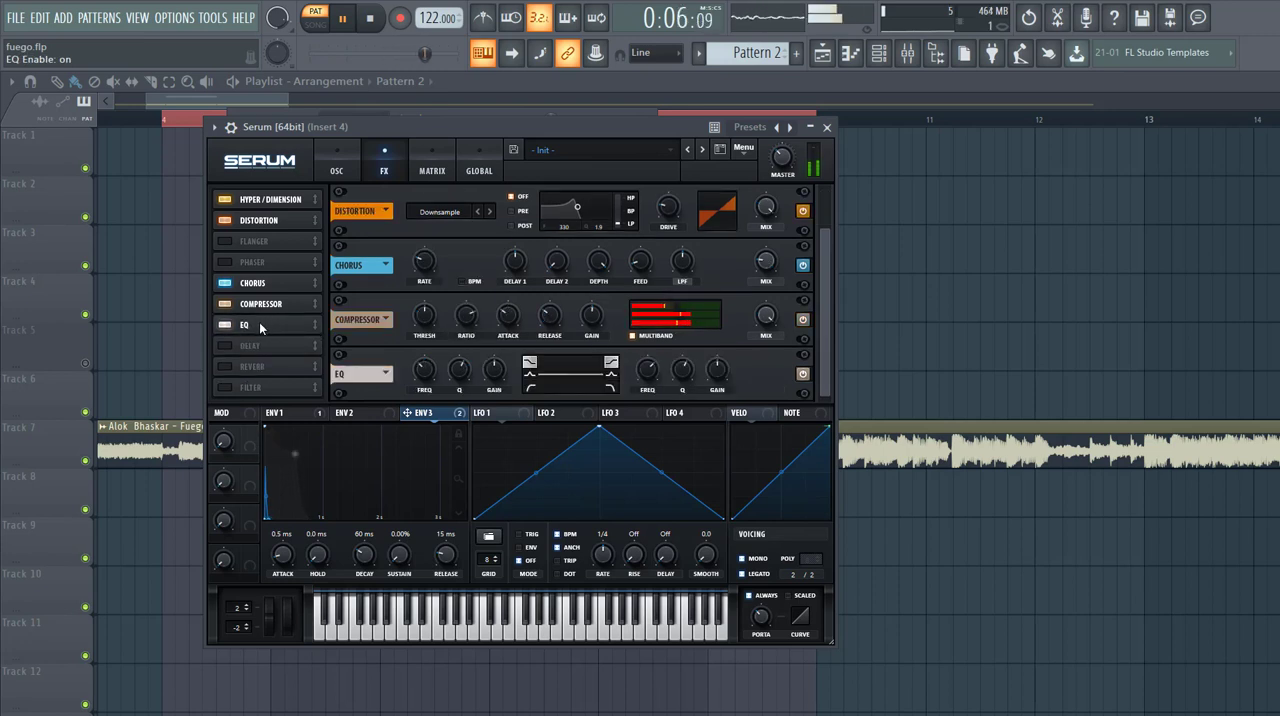
left_click_drag(715, 372, 708, 404)
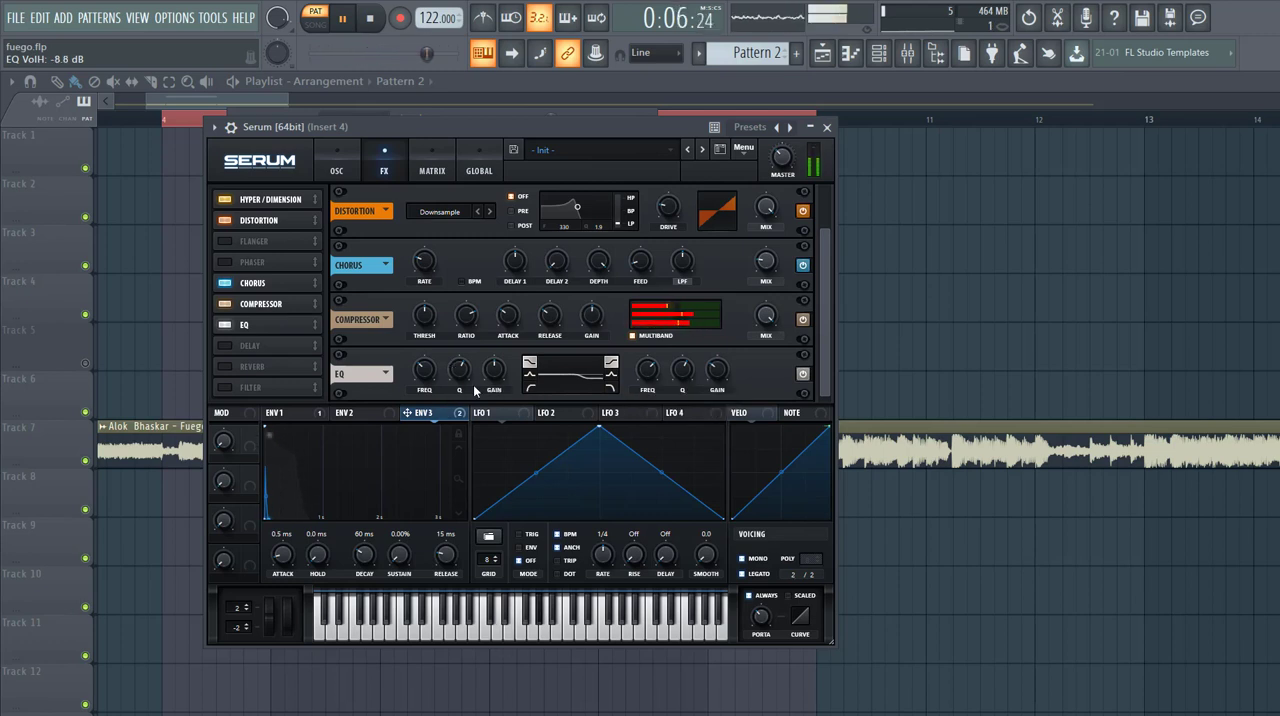
- Assign Env 1 to the EQ's low-band gain, and make that band a peak at 197 Hz
left_click(280, 414)
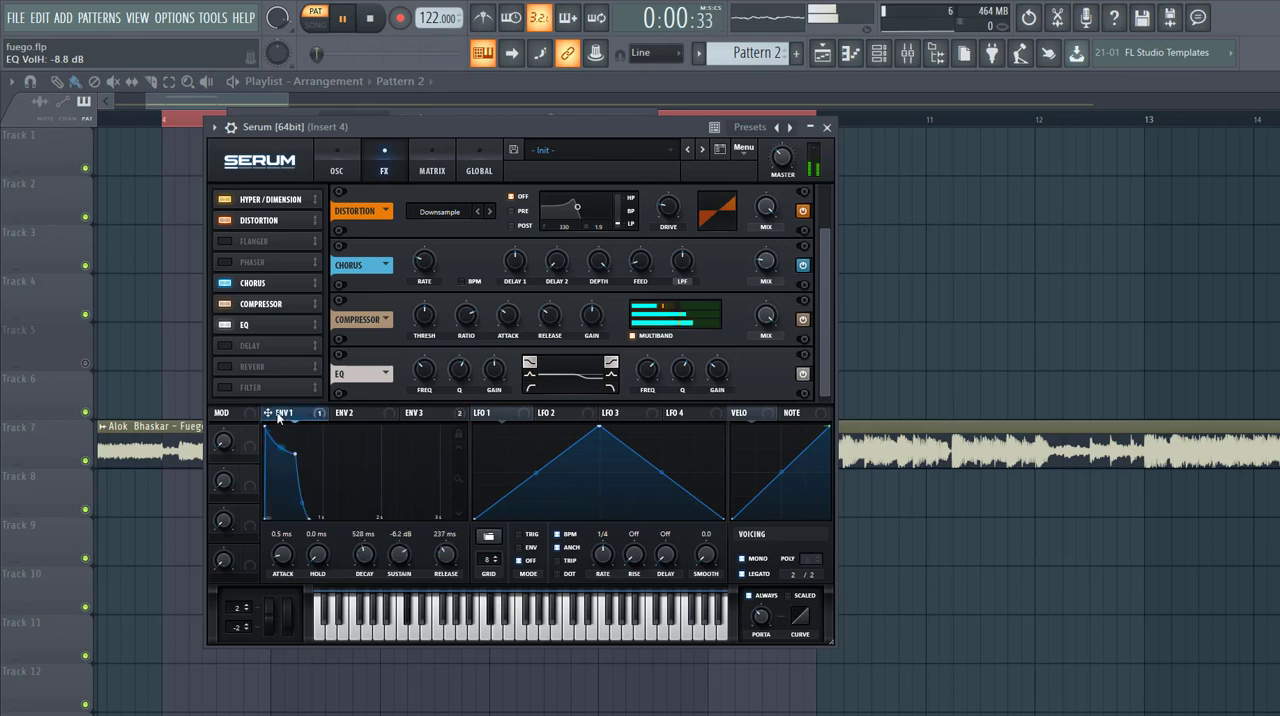
mouse_move(488, 374)
left_mouse_down()
mouse_move(486, 405)
mouse_move(495, 373)
left_mouse_up()
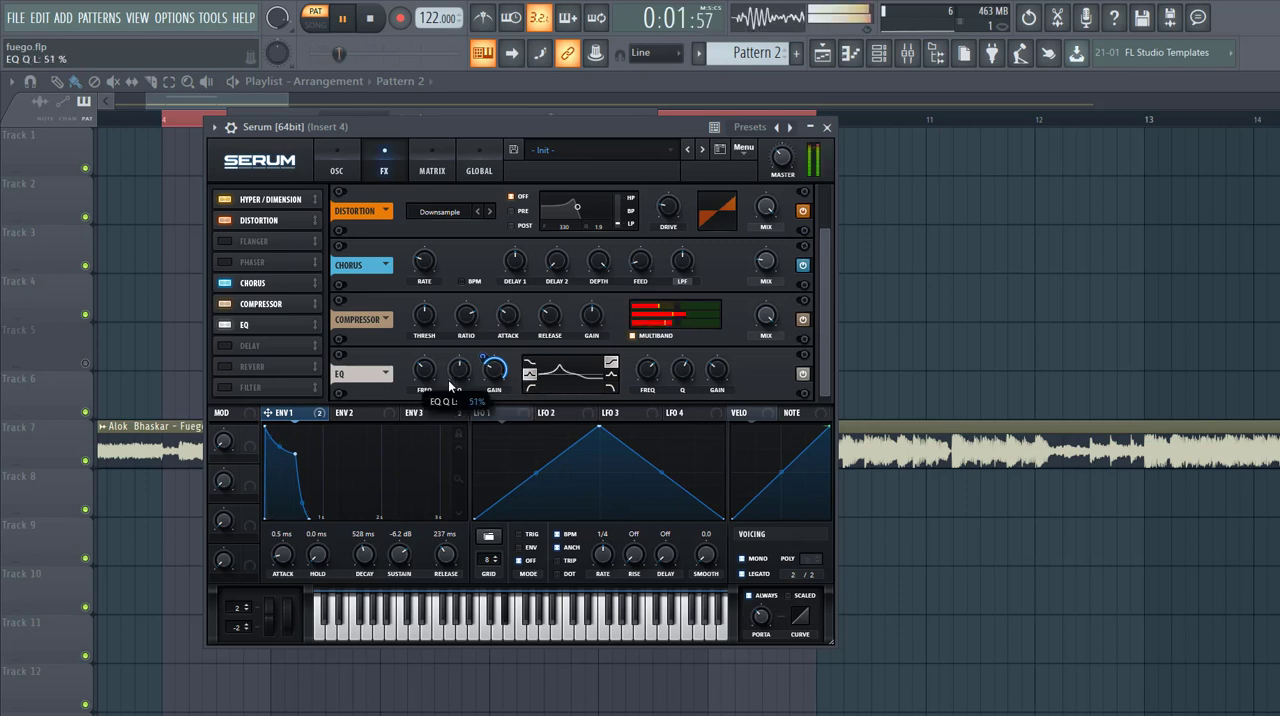
mouse_move(489, 358)
left_mouse_down()
mouse_move(476, 391)
mouse_move(503, 354)
left_mouse_up()
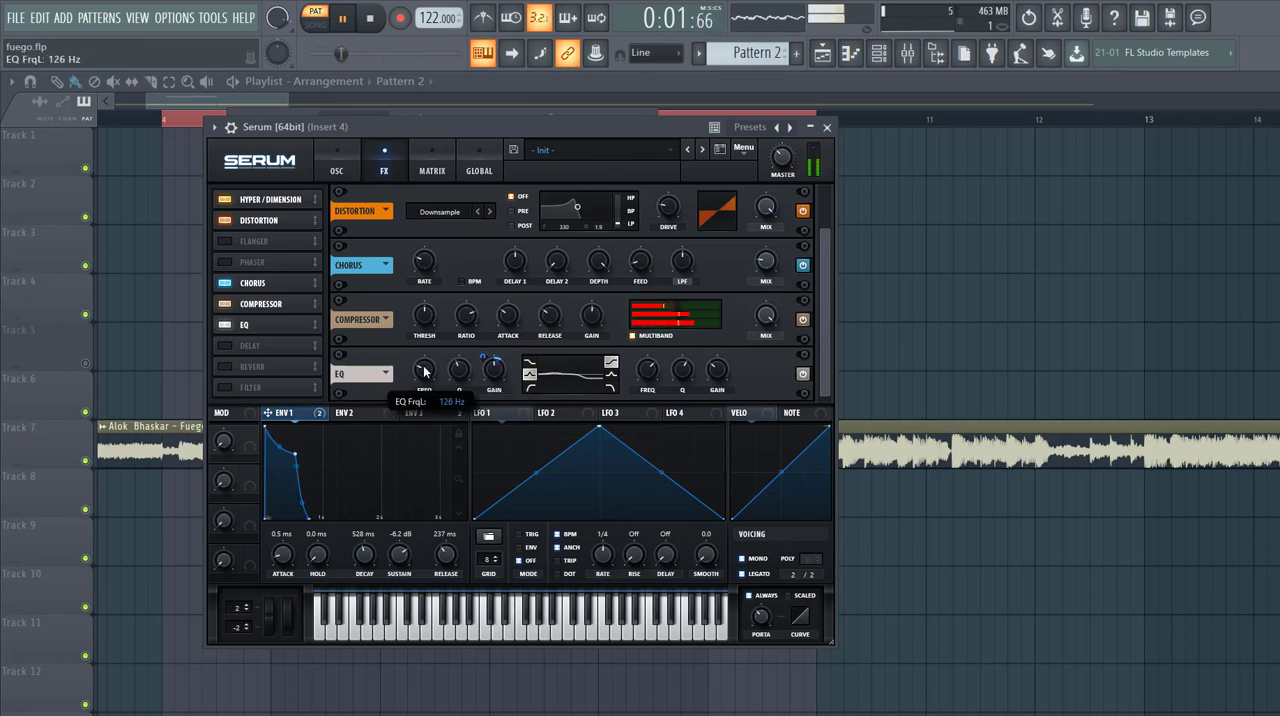
- Enable a ping-pong Delay timed 1/4 left and 1/8 right, and add a Hall Reverb with 16% mix
left_click(242, 345)
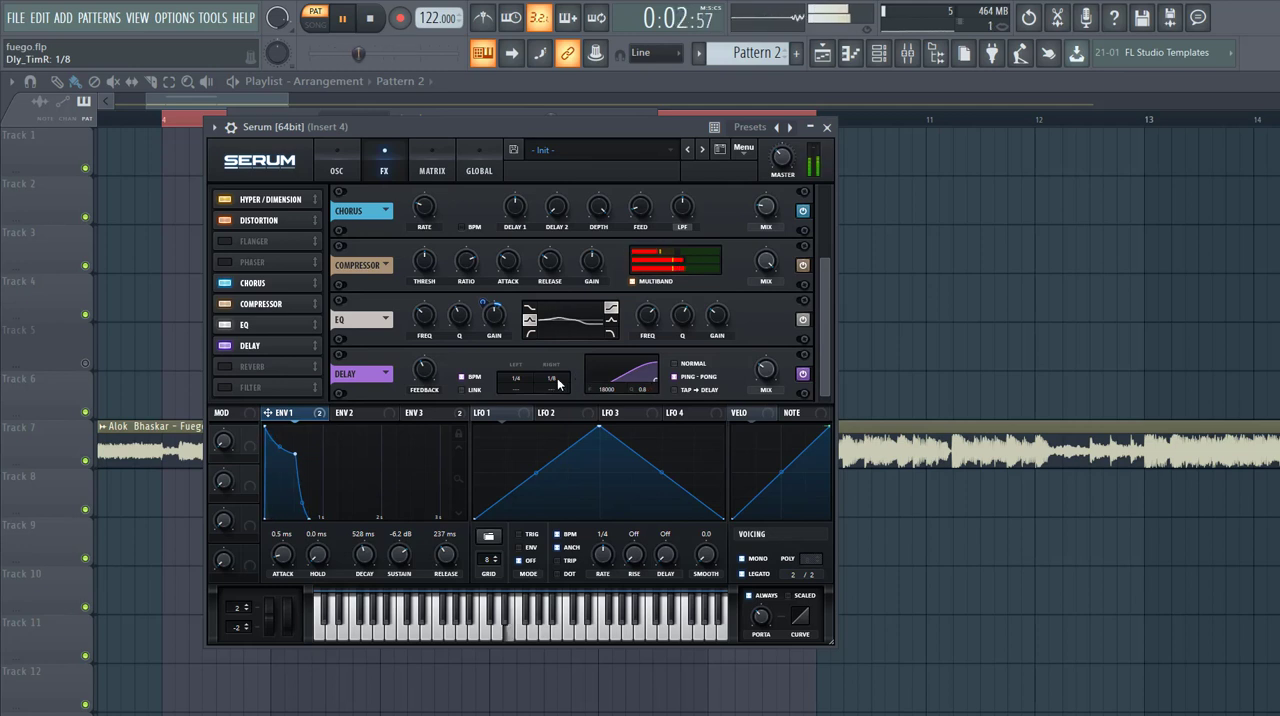
left_click(249, 367)
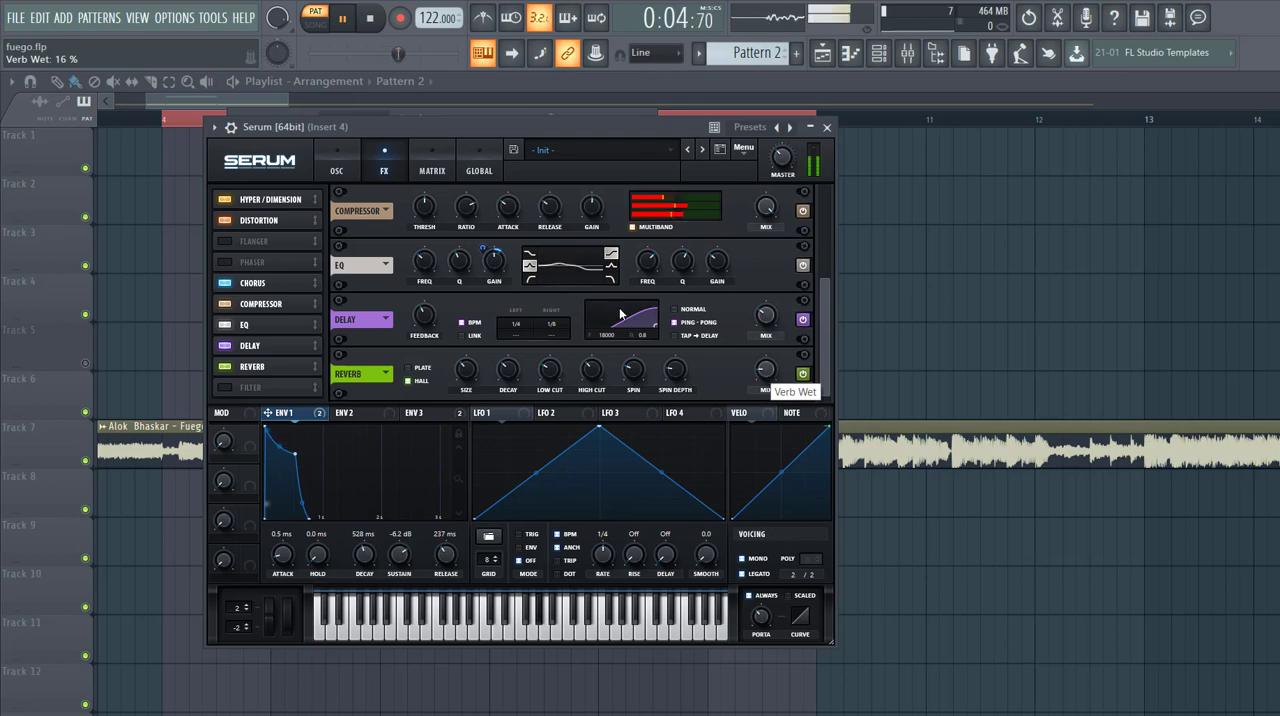
- Stop playback and return to the oscillator page of the synth
left_click_drag(348, 118, 442, 110)
left_click(449, 152)
key("space")
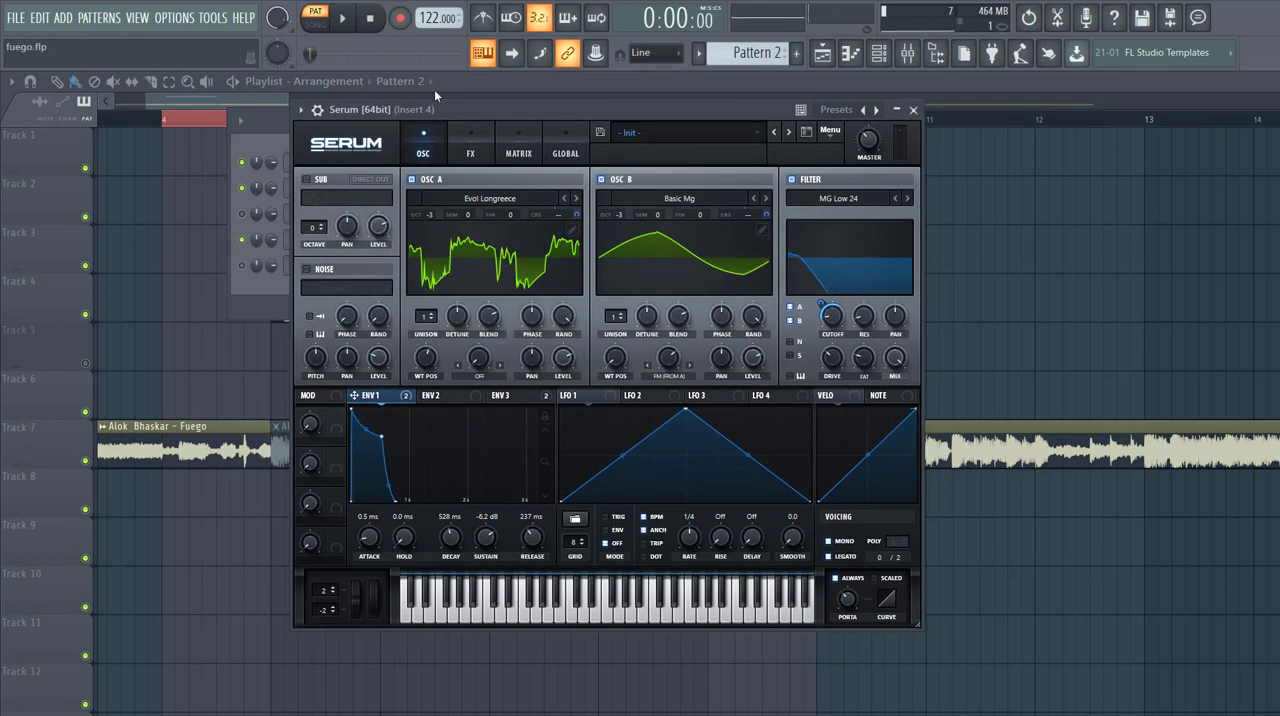